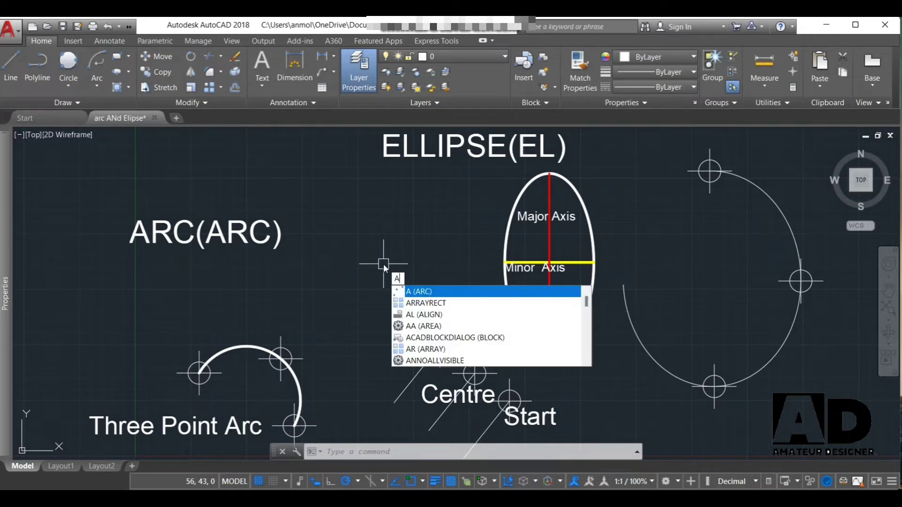
{"action": "type", "text": "RC"}
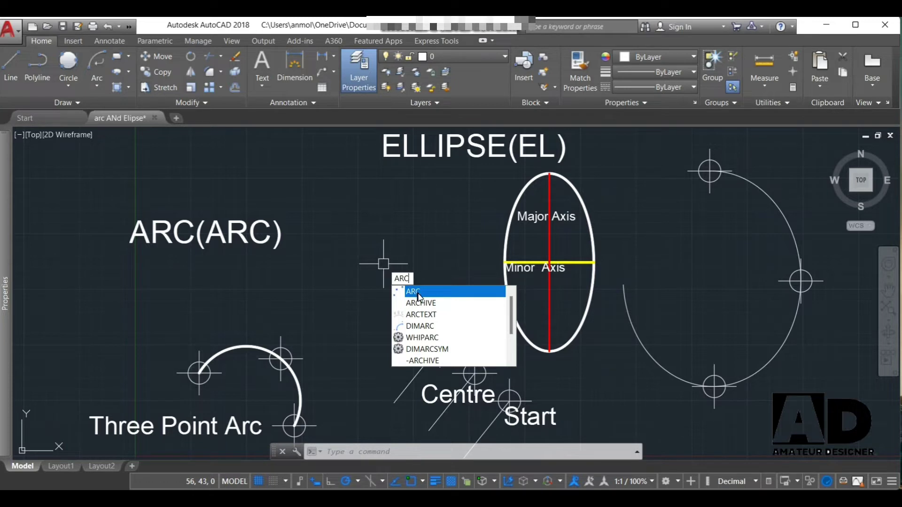
{"action": "key", "text": "Return"}
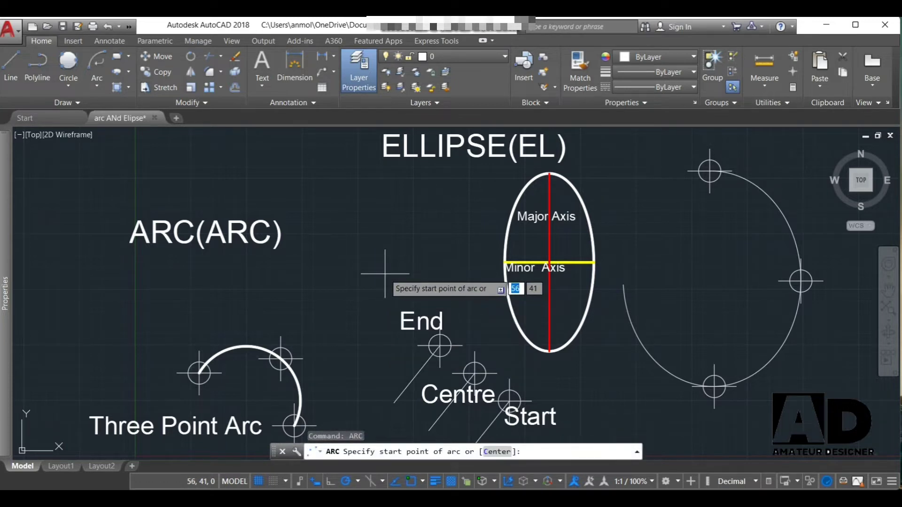
{"action": "scroll", "coordinate": [385, 274], "scroll_direction": "down", "scroll_amount": 2}
{"action": "scroll", "coordinate": [384, 274], "scroll_direction": "down", "scroll_amount": 2}
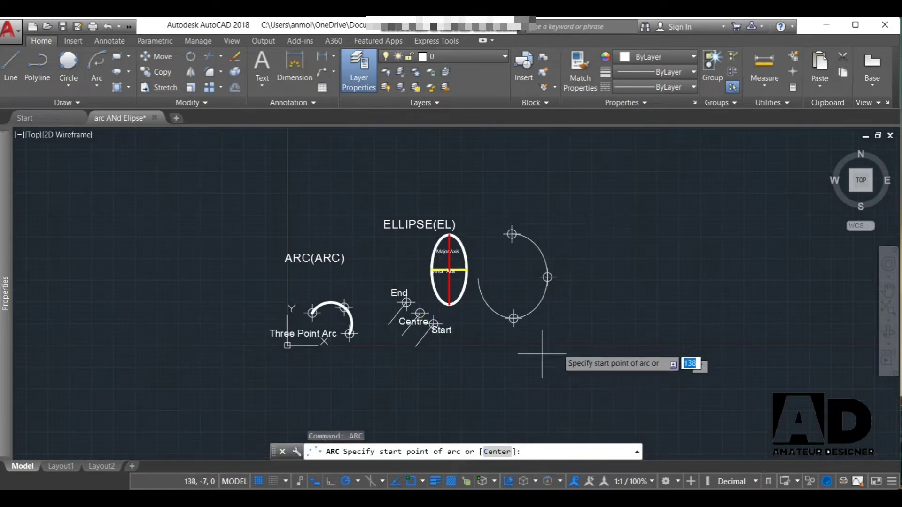
{"action": "left_click", "coordinate": [586, 248]}
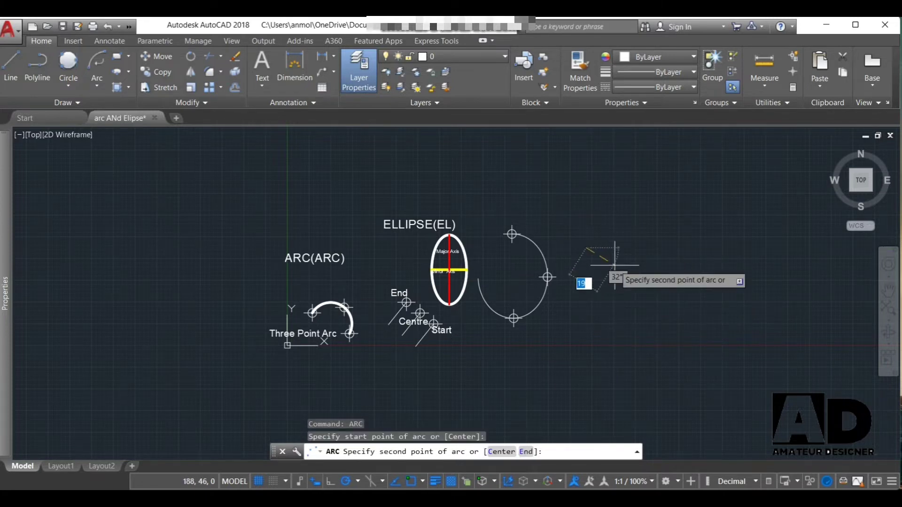
{"action": "left_click", "coordinate": [616, 258]}
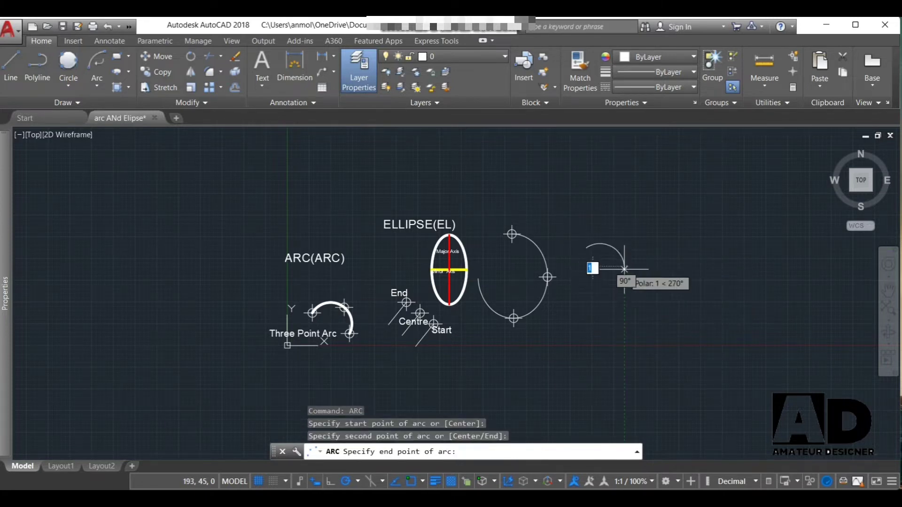
{"action": "left_click", "coordinate": [626, 302]}
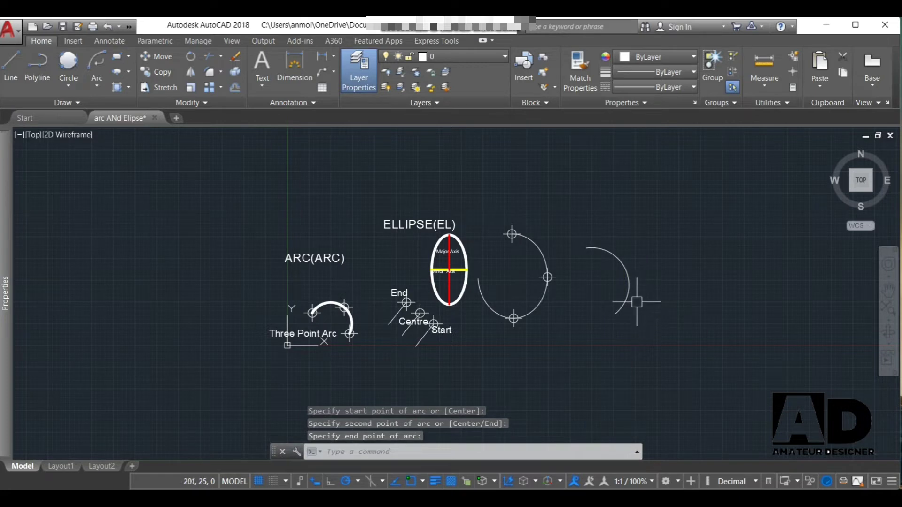
{"action": "left_click", "coordinate": [628, 281]}
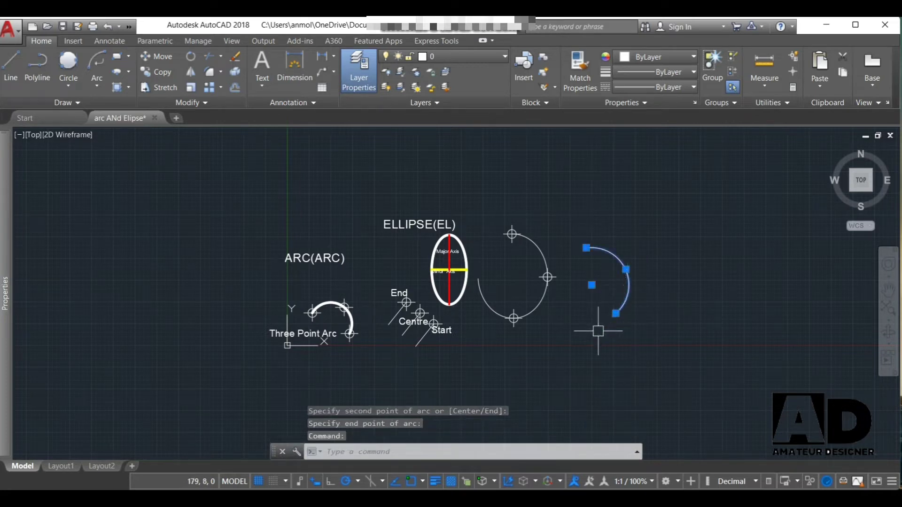
{"action": "key", "text": "Delete"}
{"action": "scroll", "coordinate": [337, 316], "scroll_direction": "up", "scroll_amount": 4}
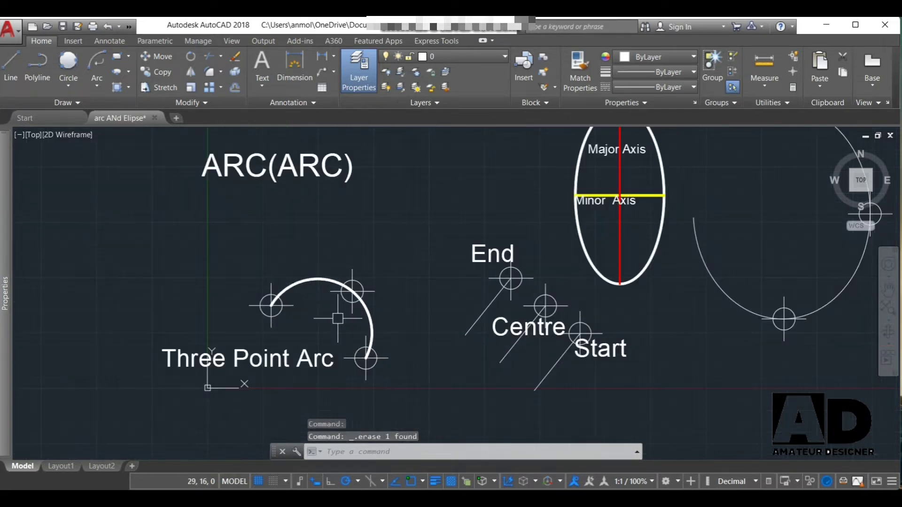
{"action": "scroll", "coordinate": [337, 318], "scroll_direction": "up", "scroll_amount": 2}
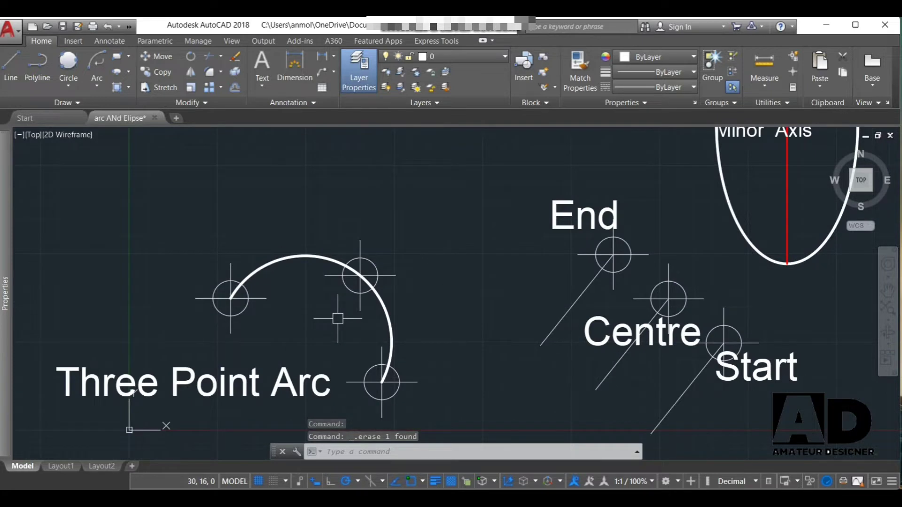
{"action": "scroll", "coordinate": [338, 318], "scroll_direction": "down", "scroll_amount": 4}
{"action": "scroll", "coordinate": [337, 318], "scroll_direction": "down", "scroll_amount": 2}
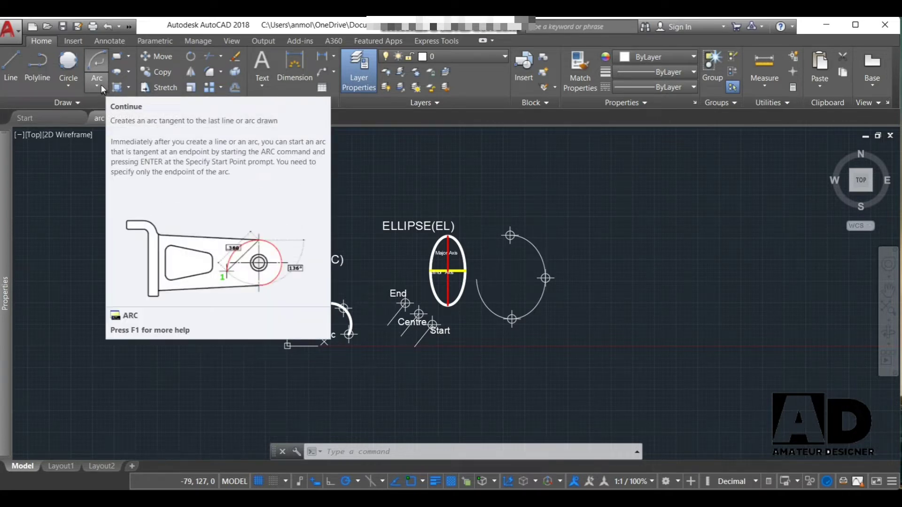
{"action": "left_click", "coordinate": [99, 82]}
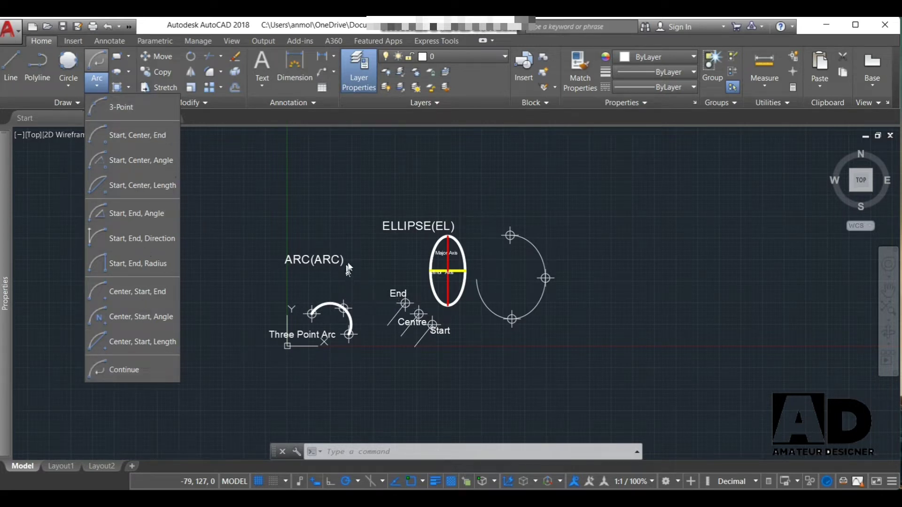
{"action": "left_click", "coordinate": [527, 352]}
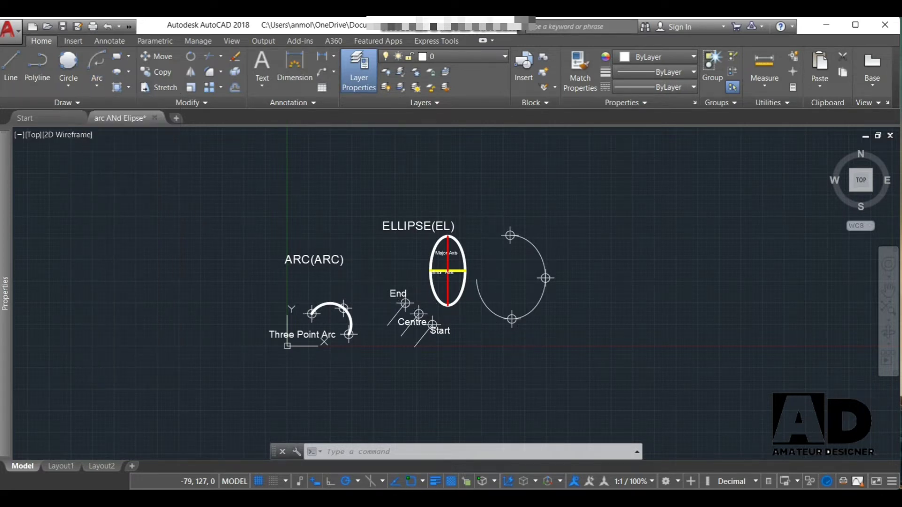
Step: Window-select the entire drawing and move it further left
{"action": "scroll", "coordinate": [536, 333], "scroll_direction": "up", "scroll_amount": 2}
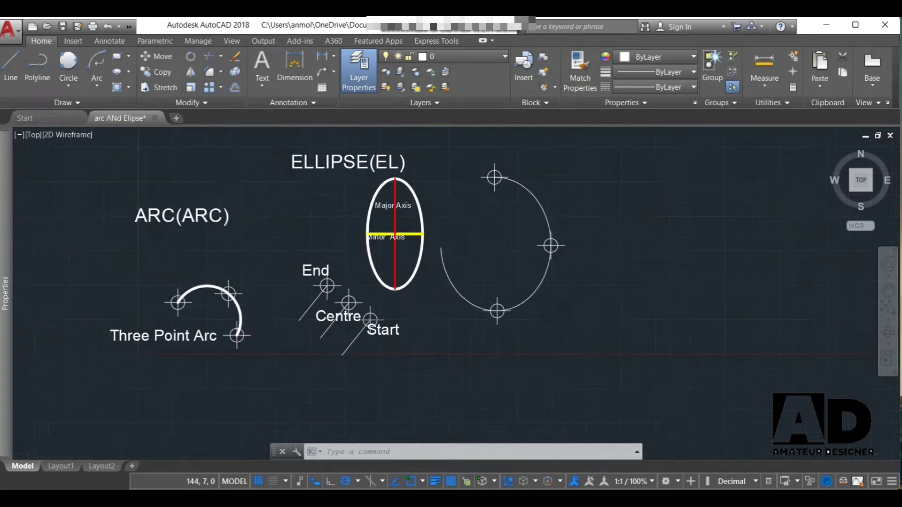
{"action": "scroll", "coordinate": [534, 328], "scroll_direction": "up", "scroll_amount": 2}
{"action": "scroll", "coordinate": [534, 332], "scroll_direction": "down", "scroll_amount": 6}
{"action": "scroll", "coordinate": [534, 333], "scroll_direction": "up", "scroll_amount": 2}
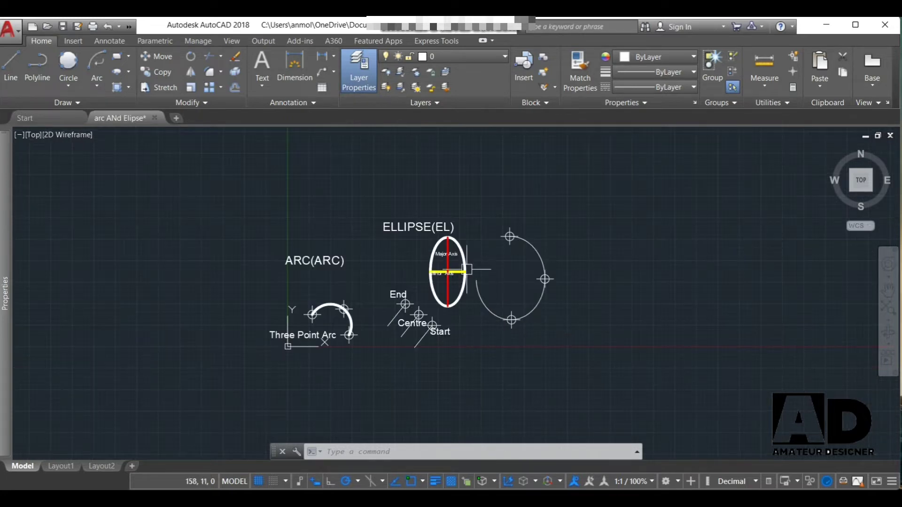
{"action": "left_click", "coordinate": [241, 203]}
{"action": "left_click", "coordinate": [616, 388]}
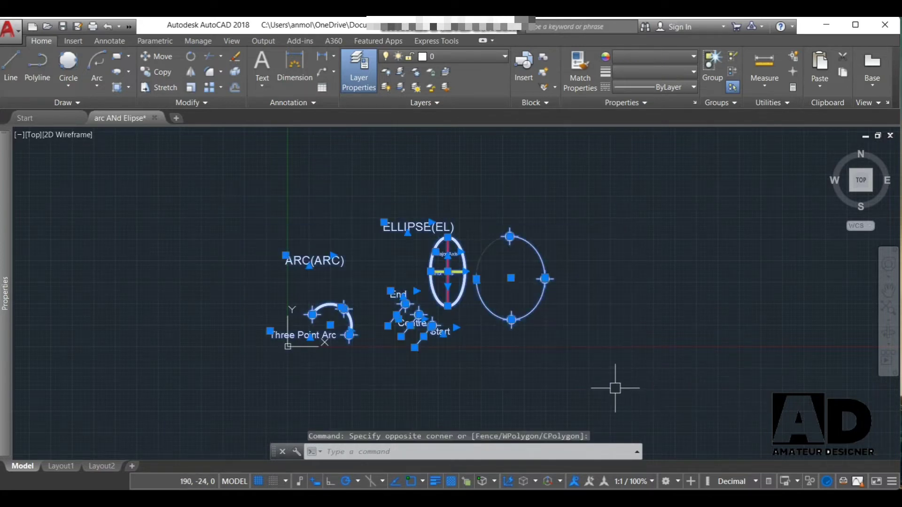
{"action": "type", "text": "M"}
{"action": "key", "text": "Return"}
{"action": "left_click", "coordinate": [544, 329]}
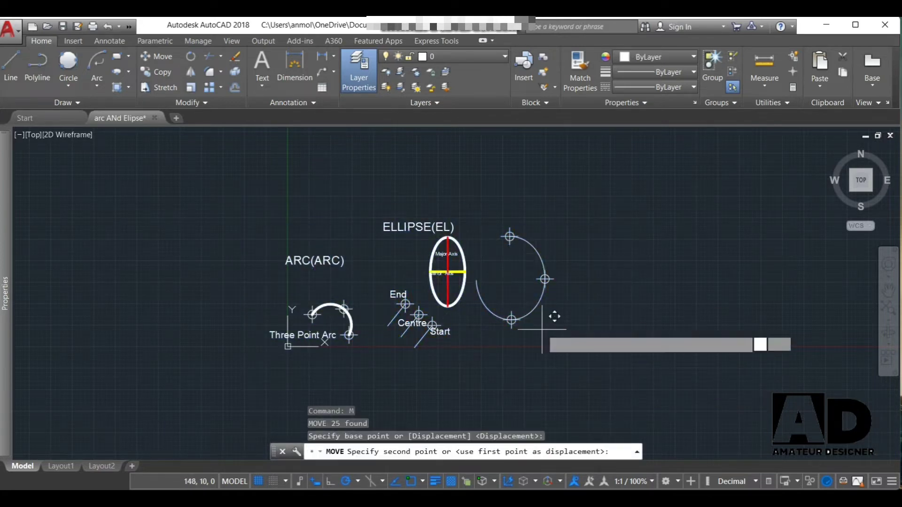
{"action": "left_click", "coordinate": [329, 301]}
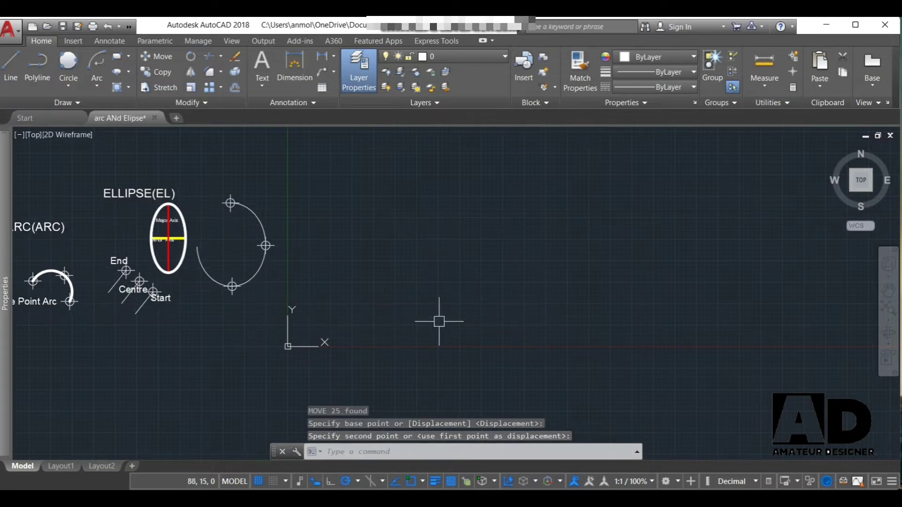
{"action": "scroll", "coordinate": [439, 322], "scroll_direction": "down", "scroll_amount": 3}
{"action": "scroll", "coordinate": [343, 308], "scroll_direction": "up", "scroll_amount": 5}
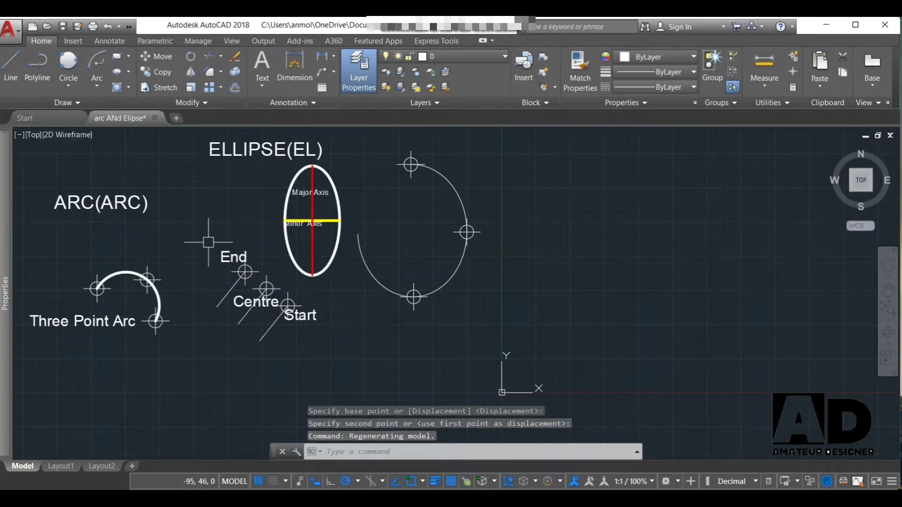
Step: Move the End, Centre, Start reference group to the right of the drawing
{"action": "left_click", "coordinate": [203, 221]}
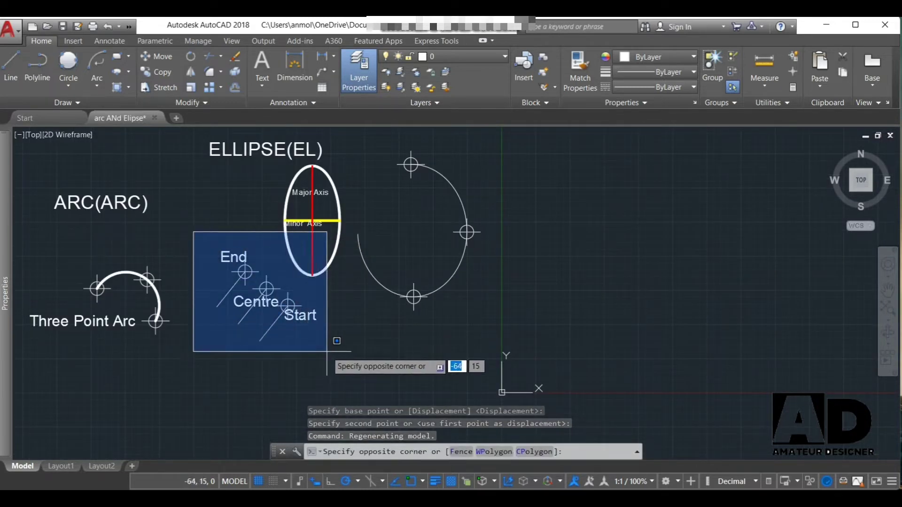
{"action": "left_click", "coordinate": [327, 352]}
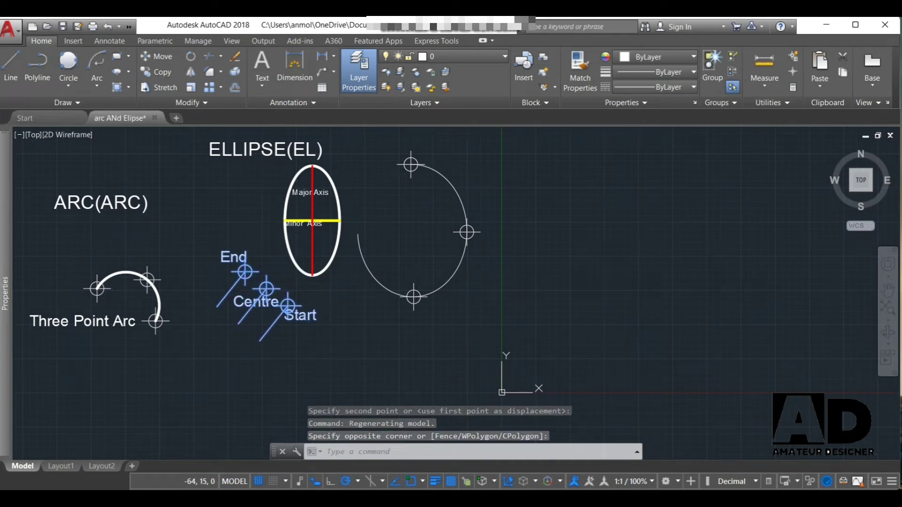
{"action": "type", "text": "M"}
{"action": "key", "text": "Return"}
{"action": "left_click", "coordinate": [239, 323]}
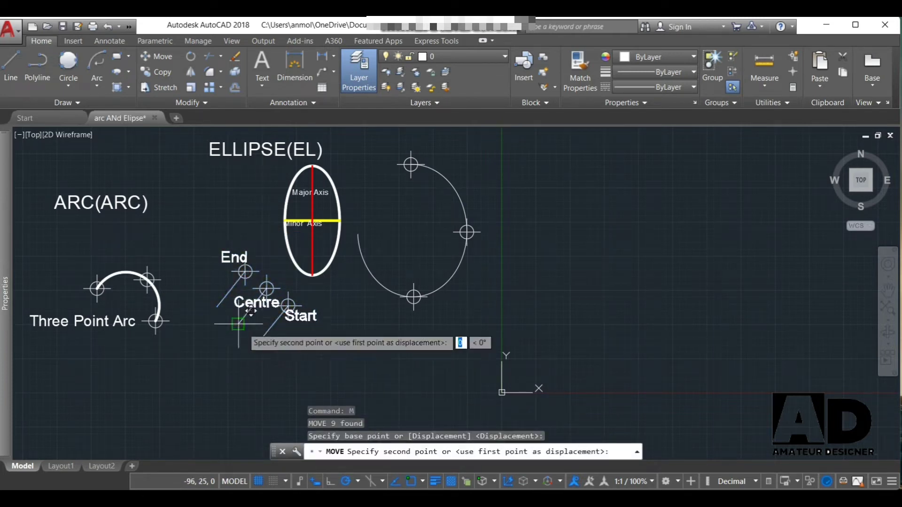
{"action": "left_click", "coordinate": [692, 293]}
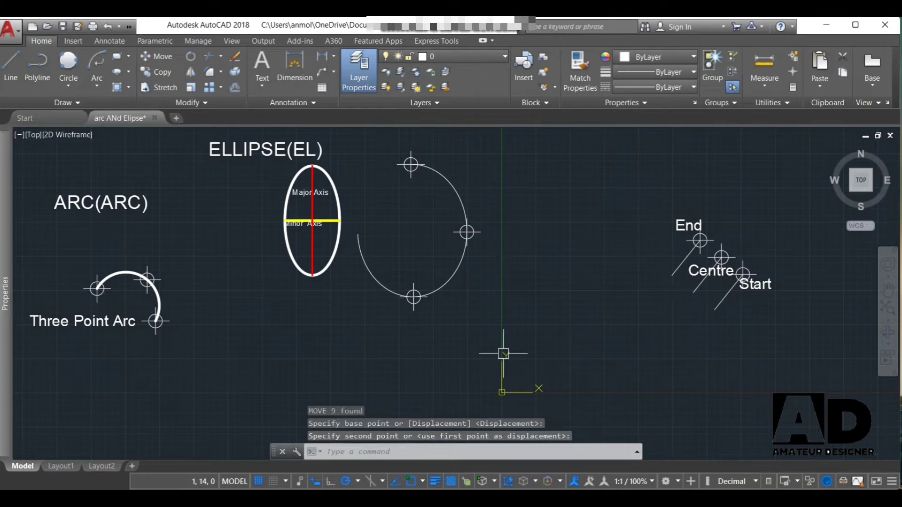
{"action": "scroll", "coordinate": [501, 352], "scroll_direction": "down", "scroll_amount": 4}
{"action": "scroll", "coordinate": [759, 343], "scroll_direction": "up", "scroll_amount": 2}
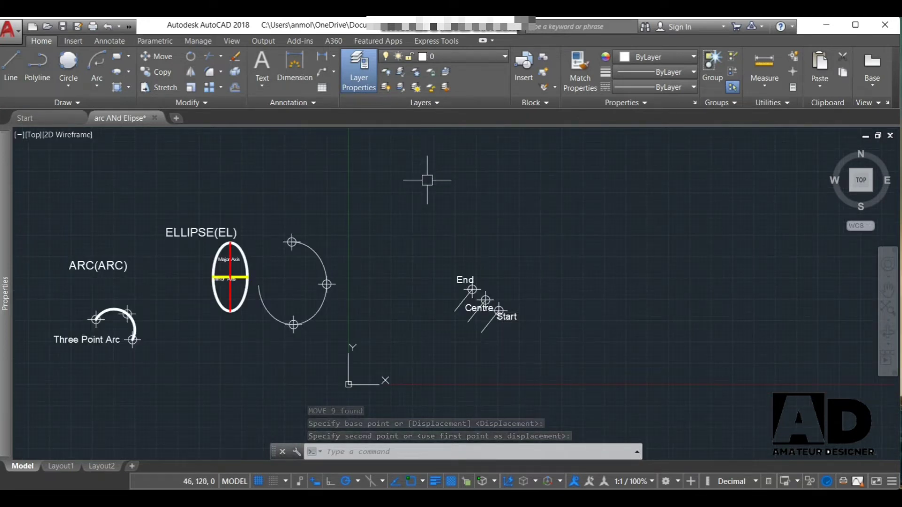
Step: Place three POINT markers: two in the upper open area, one below them
{"action": "type", "text": "PO"}
{"action": "key", "text": "Return"}
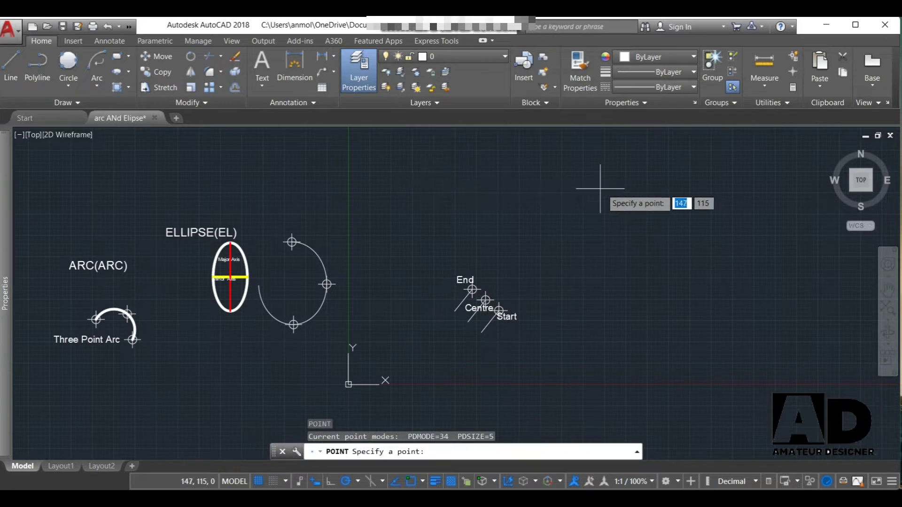
{"action": "left_click", "coordinate": [586, 189]}
{"action": "type", "text": "PO"}
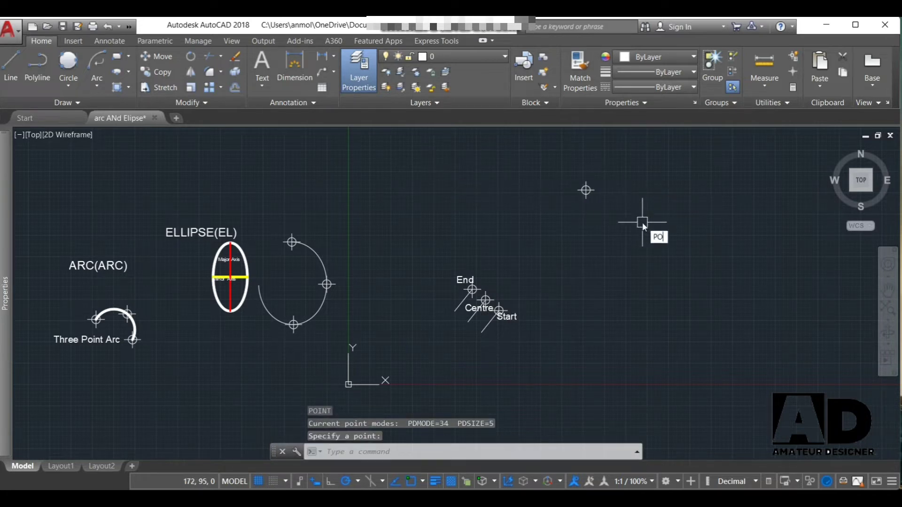
{"action": "key", "text": "Return"}
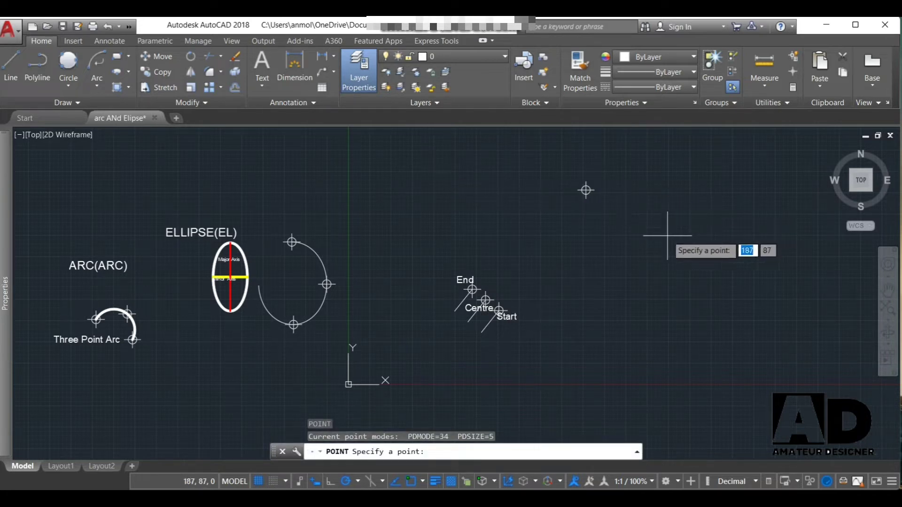
{"action": "left_click", "coordinate": [706, 197]}
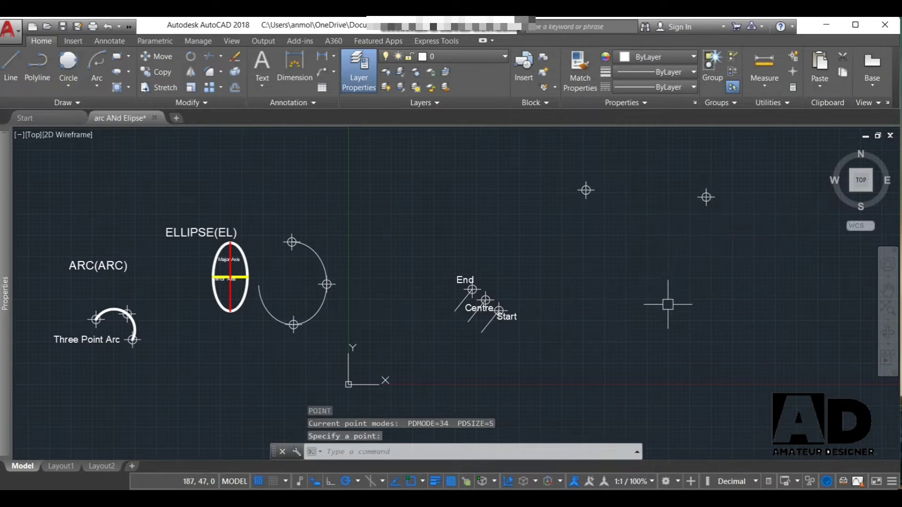
{"action": "type", "text": "PO"}
{"action": "key", "text": "Return"}
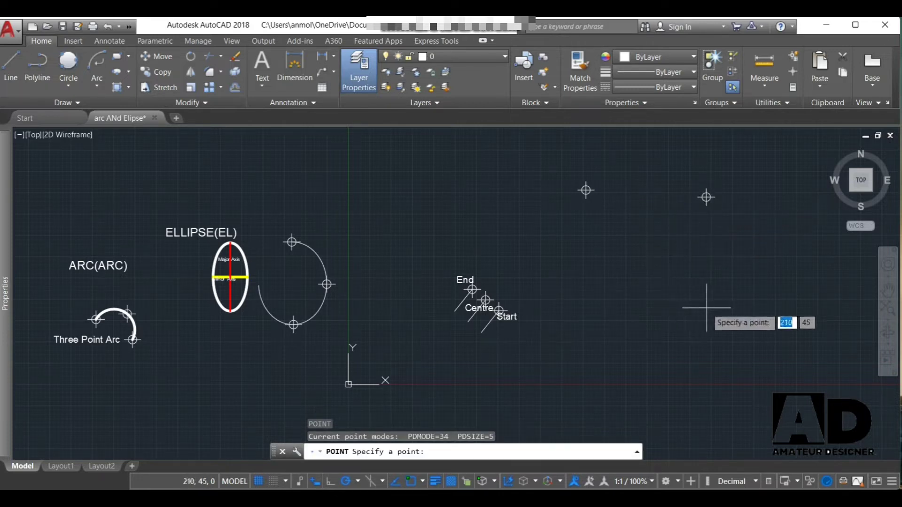
{"action": "left_click", "coordinate": [709, 325]}
{"action": "scroll", "coordinate": [613, 284], "scroll_direction": "down", "scroll_amount": 5}
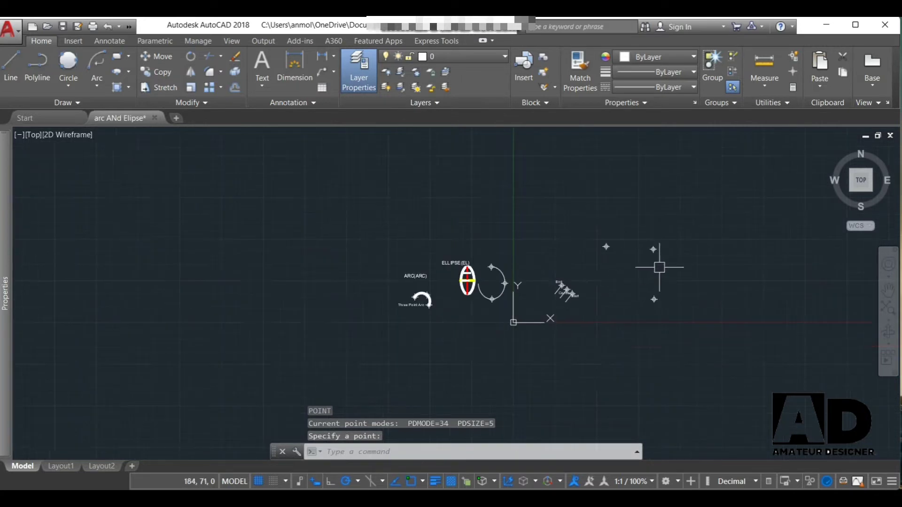
{"action": "scroll", "coordinate": [696, 262], "scroll_direction": "up", "scroll_amount": 5}
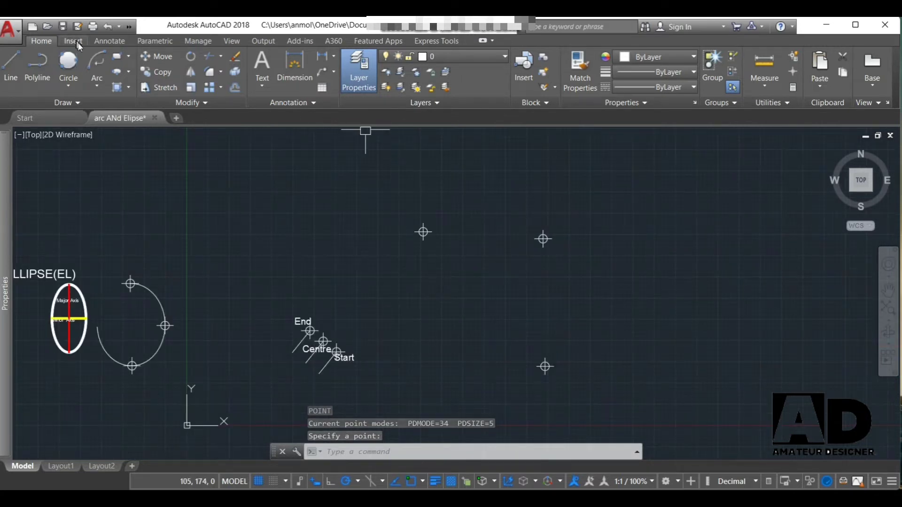
Step: Draw a 3-Point arc through the left, upper-right and lower point markers
{"action": "left_click", "coordinate": [97, 86]}
{"action": "left_click", "coordinate": [108, 97]}
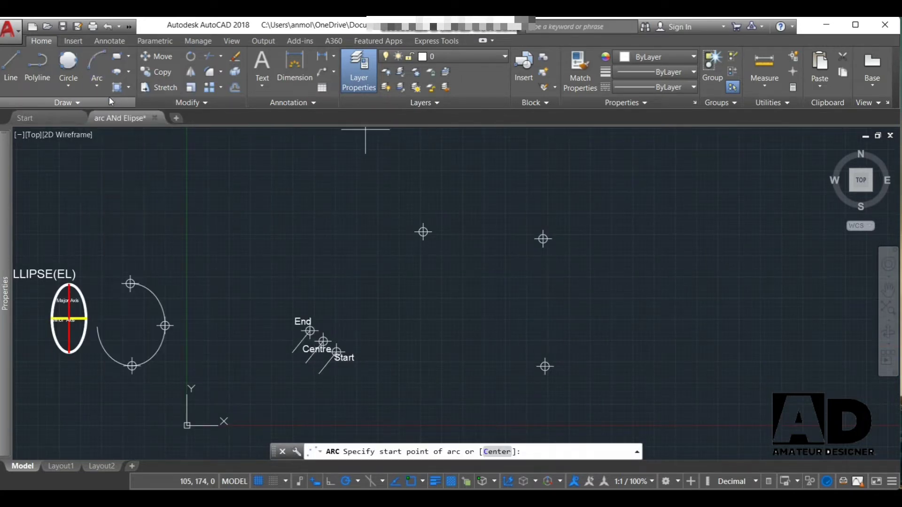
{"action": "left_click", "coordinate": [423, 232]}
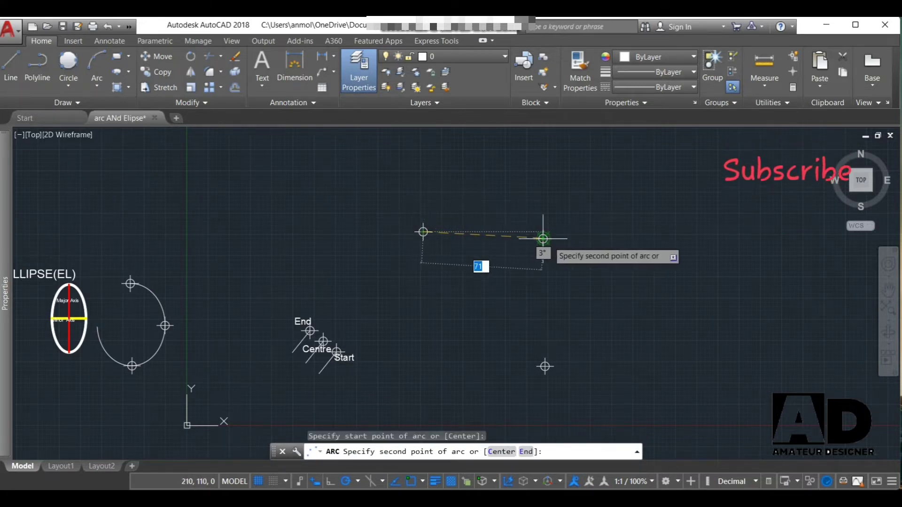
{"action": "left_click", "coordinate": [543, 238]}
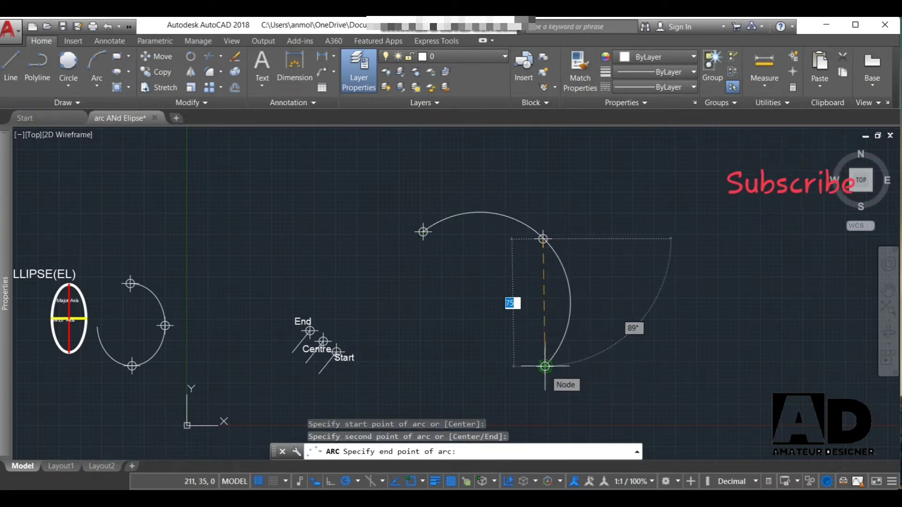
{"action": "left_click", "coordinate": [553, 370]}
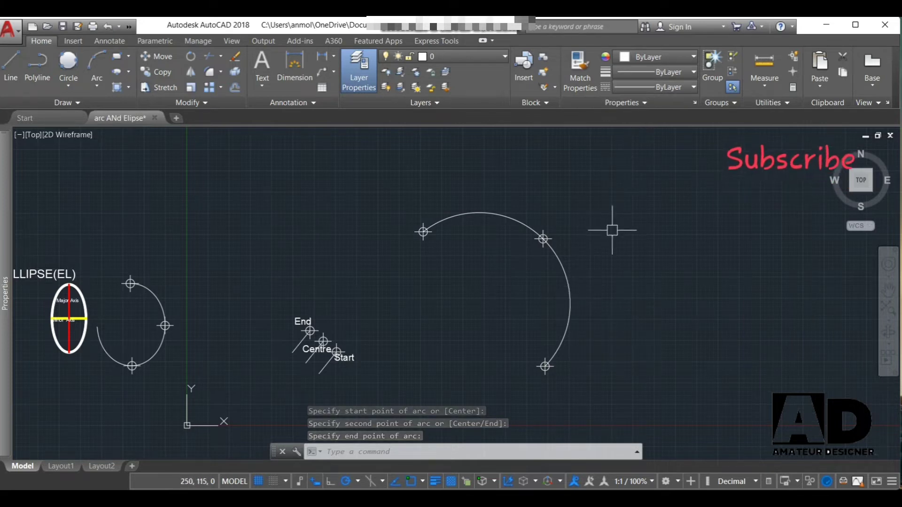
{"action": "left_click", "coordinate": [667, 72]}
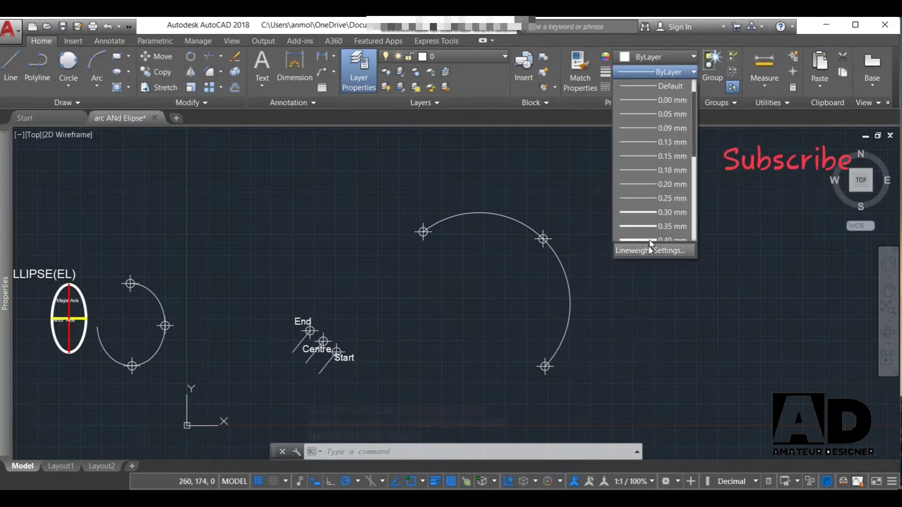
Step: Set lineweight to 0.40 mm and draw a Start, Center, End arc on the markers
{"action": "left_click", "coordinate": [659, 200]}
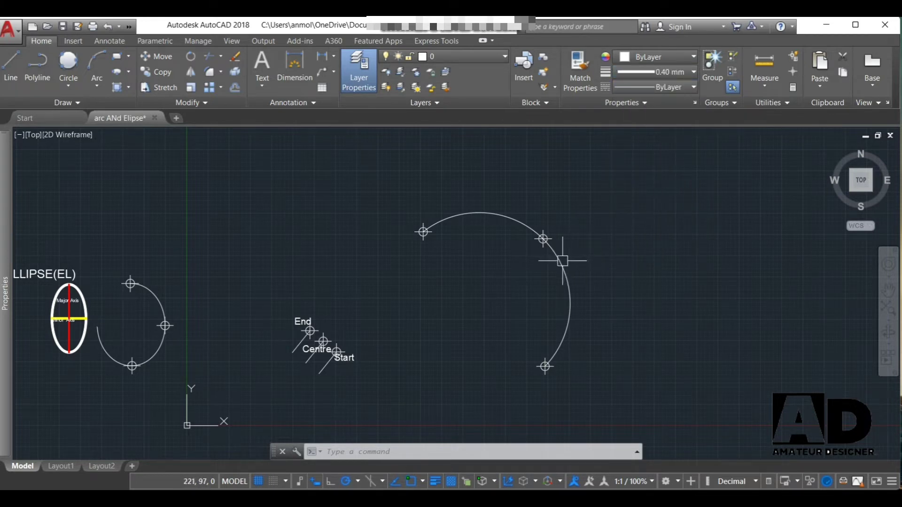
{"action": "left_click", "coordinate": [96, 86]}
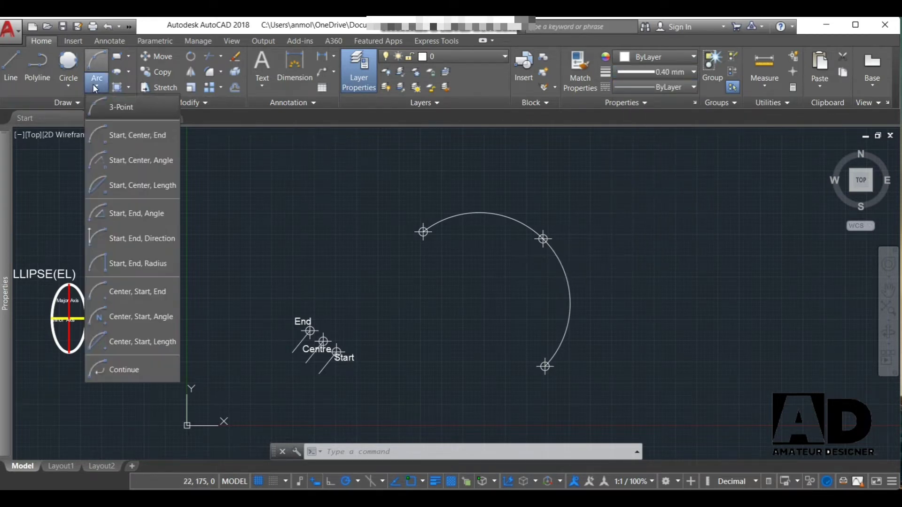
{"action": "left_click", "coordinate": [132, 139]}
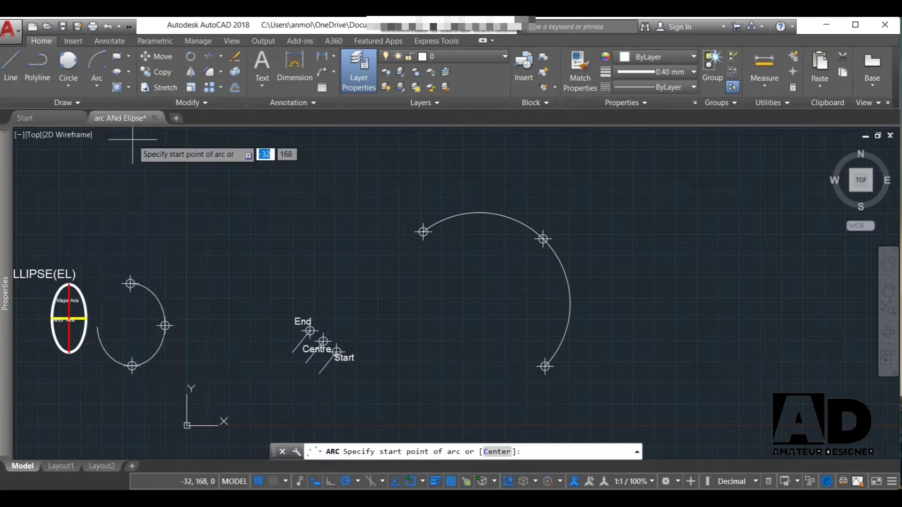
{"action": "scroll", "coordinate": [357, 343], "scroll_direction": "up", "scroll_amount": 2}
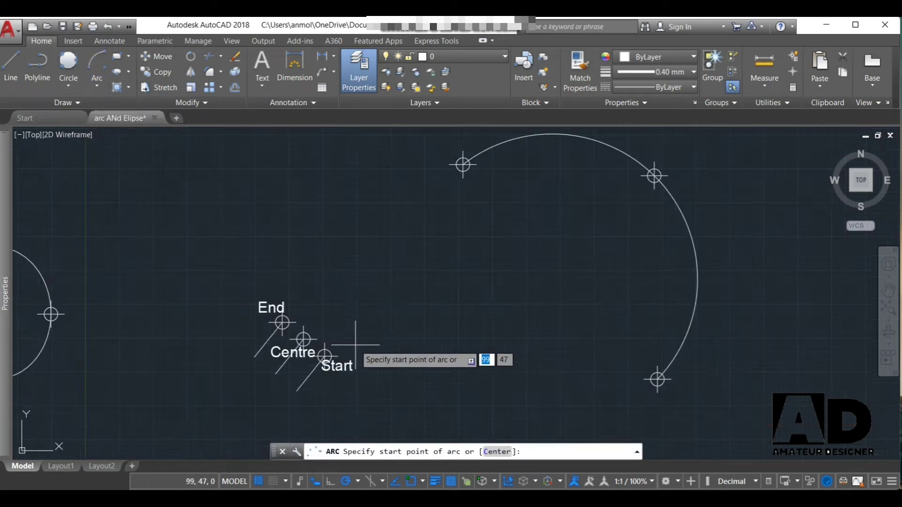
{"action": "scroll", "coordinate": [310, 365], "scroll_direction": "up", "scroll_amount": 4}
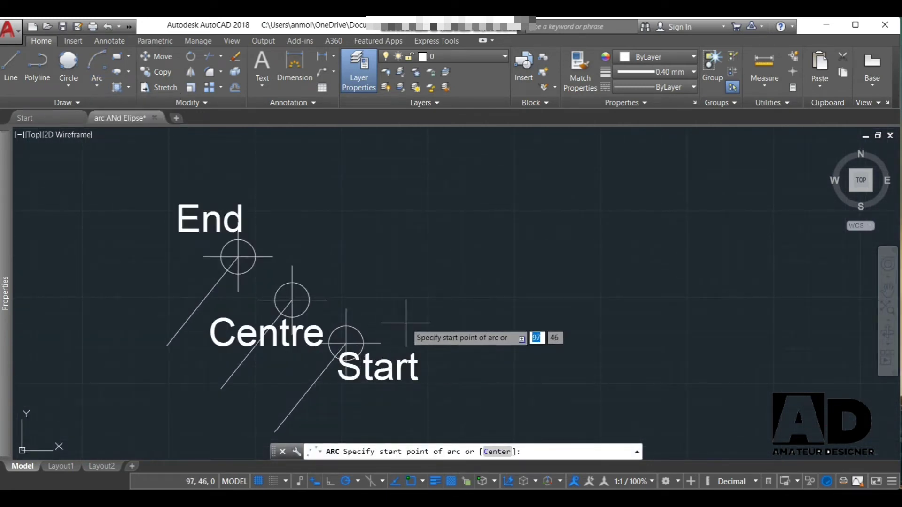
{"action": "left_click", "coordinate": [346, 343]}
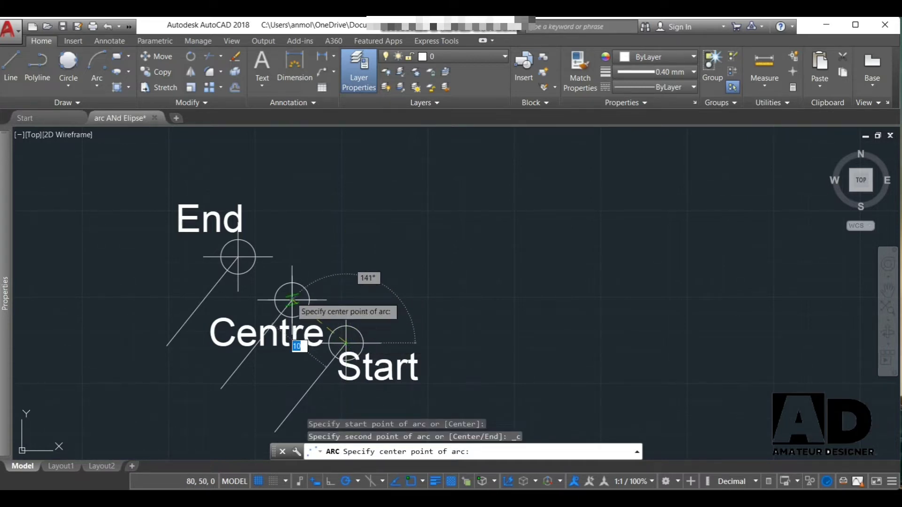
{"action": "left_click", "coordinate": [292, 299]}
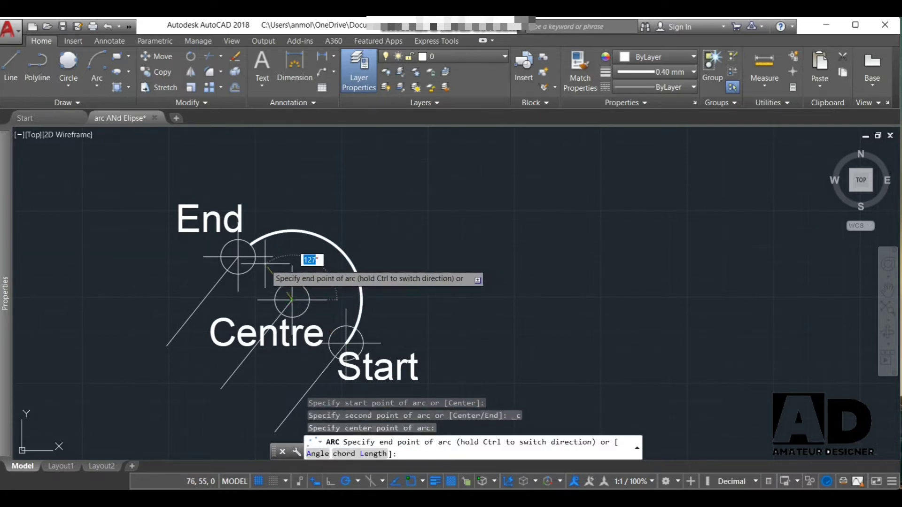
{"action": "left_click", "coordinate": [239, 257]}
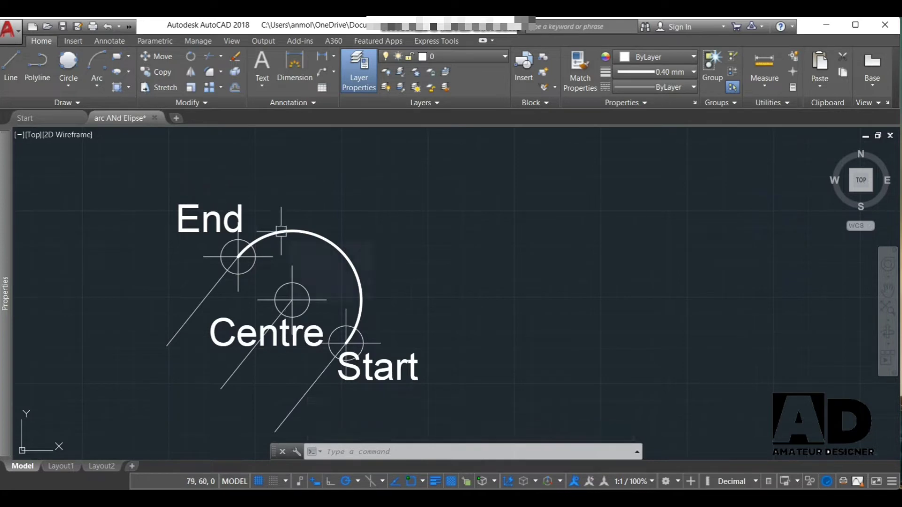
Step: Erase the start-centre-end arc
{"action": "scroll", "coordinate": [368, 267], "scroll_direction": "down", "scroll_amount": 2}
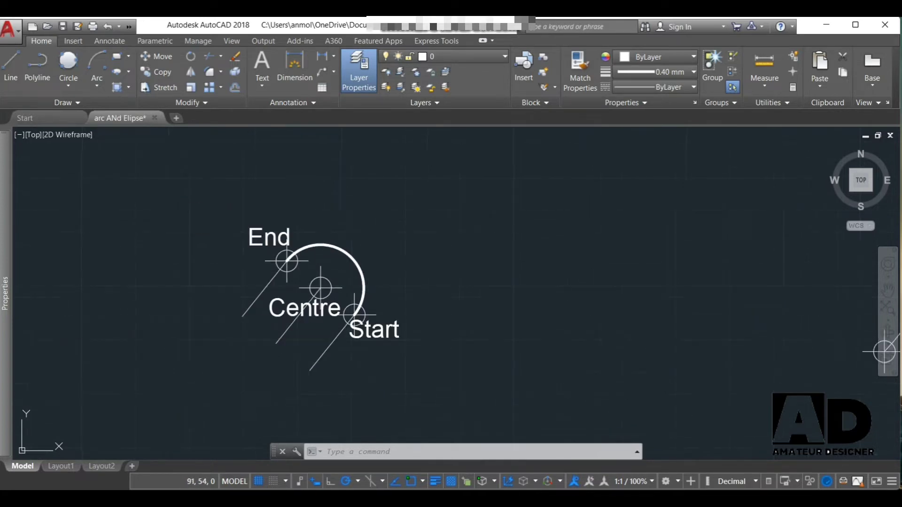
{"action": "scroll", "coordinate": [358, 265], "scroll_direction": "up", "scroll_amount": 2}
{"action": "scroll", "coordinate": [334, 257], "scroll_direction": "up", "scroll_amount": 2}
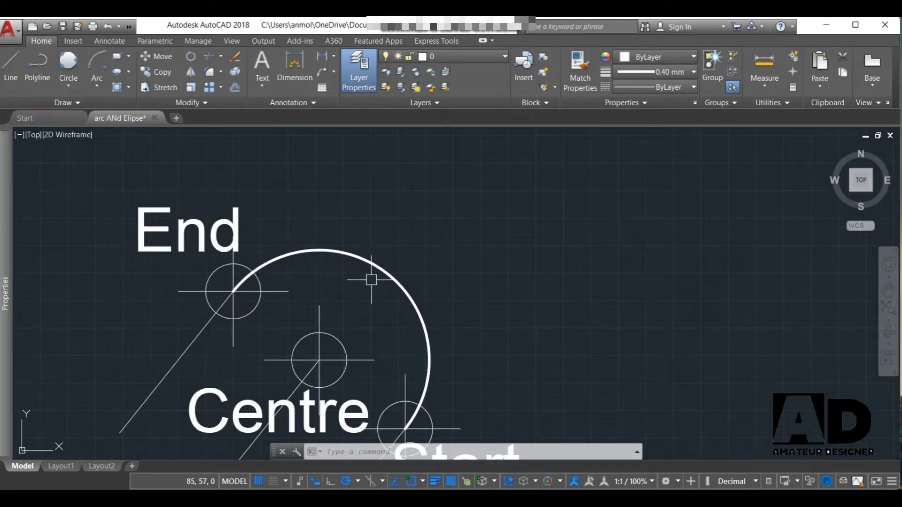
{"action": "scroll", "coordinate": [371, 280], "scroll_direction": "down", "scroll_amount": 4}
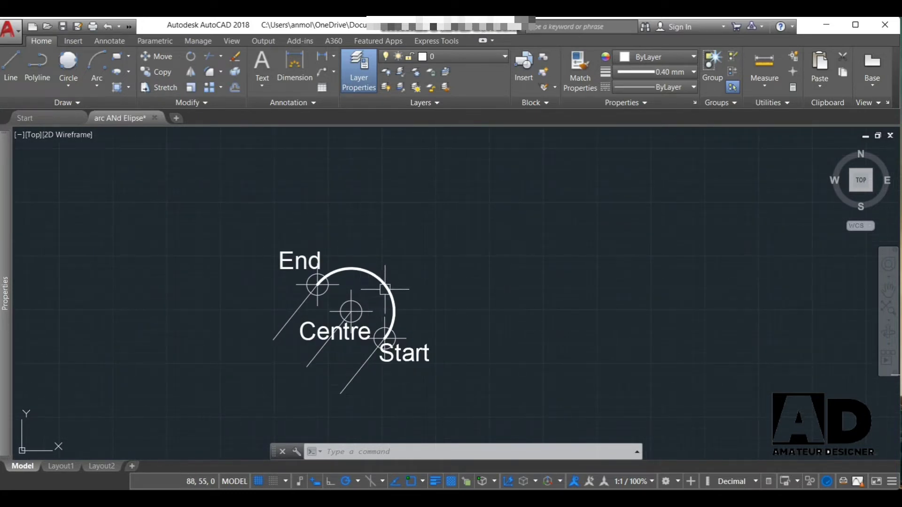
{"action": "left_click", "coordinate": [386, 289]}
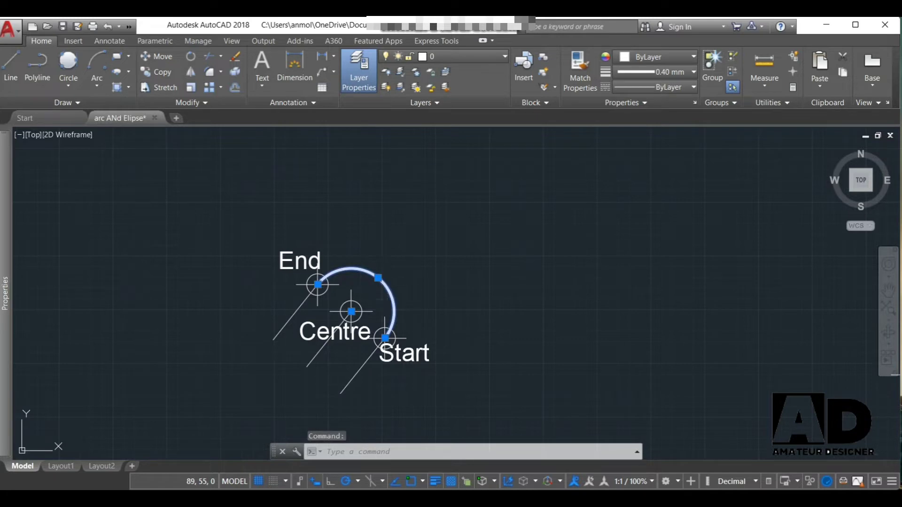
{"action": "key", "text": "Delete"}
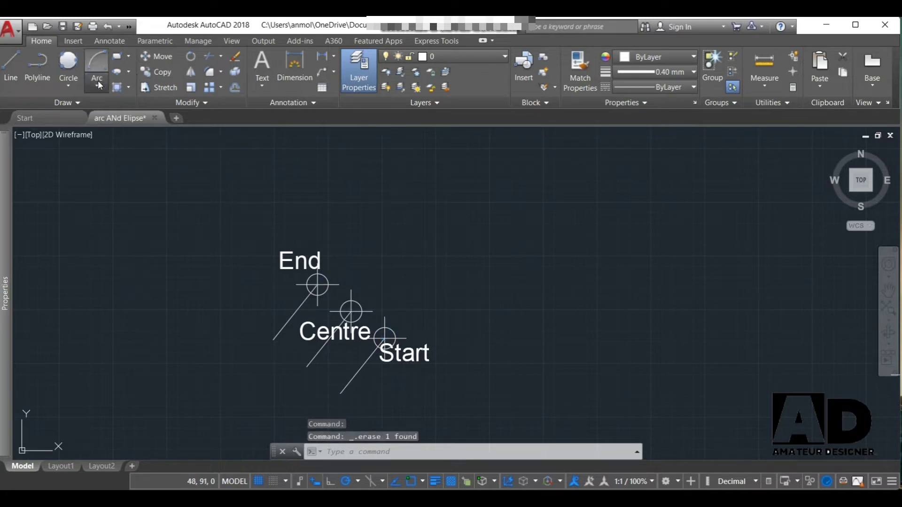
Step: Draw a Start, Center, Angle arc on the Start and Centre markers with a 135° angle
{"action": "left_click", "coordinate": [96, 85]}
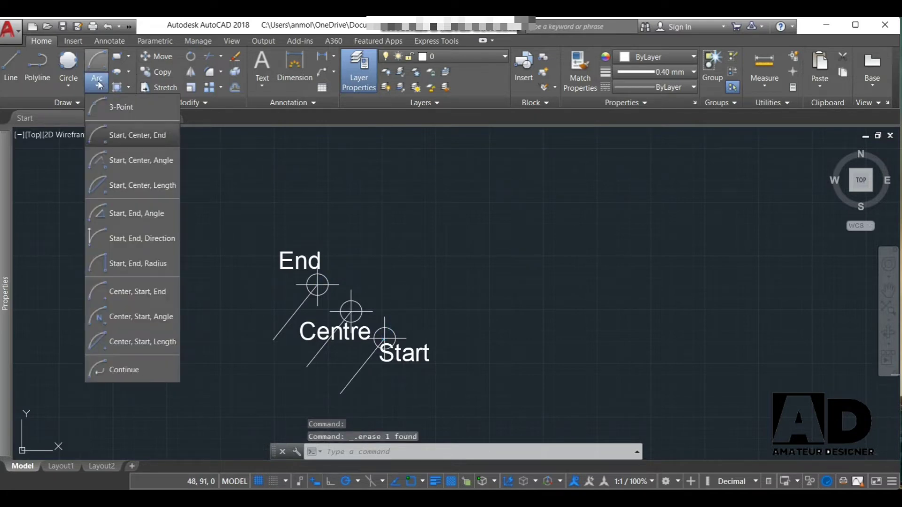
{"action": "left_click", "coordinate": [125, 162]}
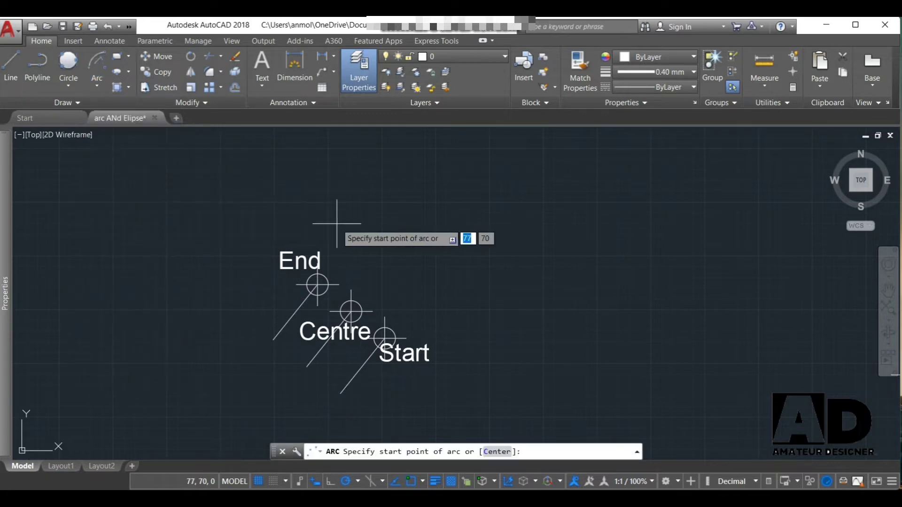
{"action": "scroll", "coordinate": [386, 338], "scroll_direction": "up", "scroll_amount": 2}
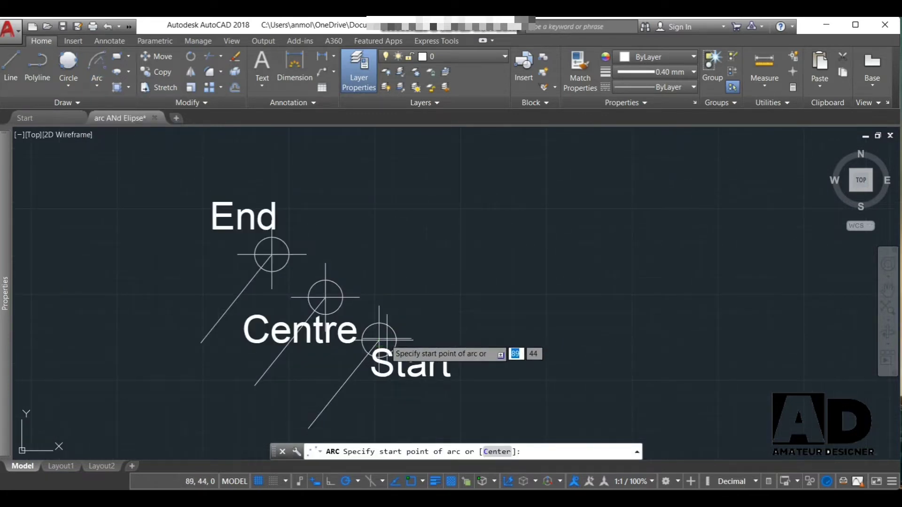
{"action": "left_click", "coordinate": [379, 339]}
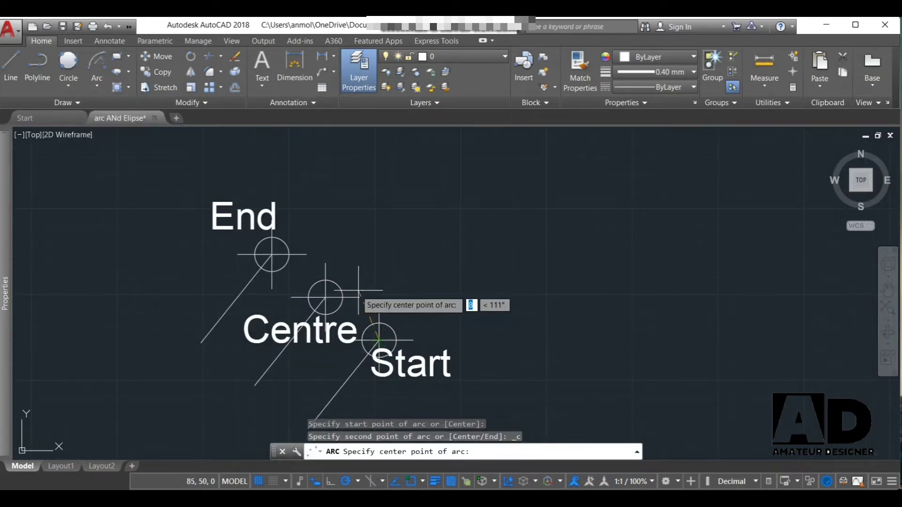
{"action": "left_click", "coordinate": [325, 297]}
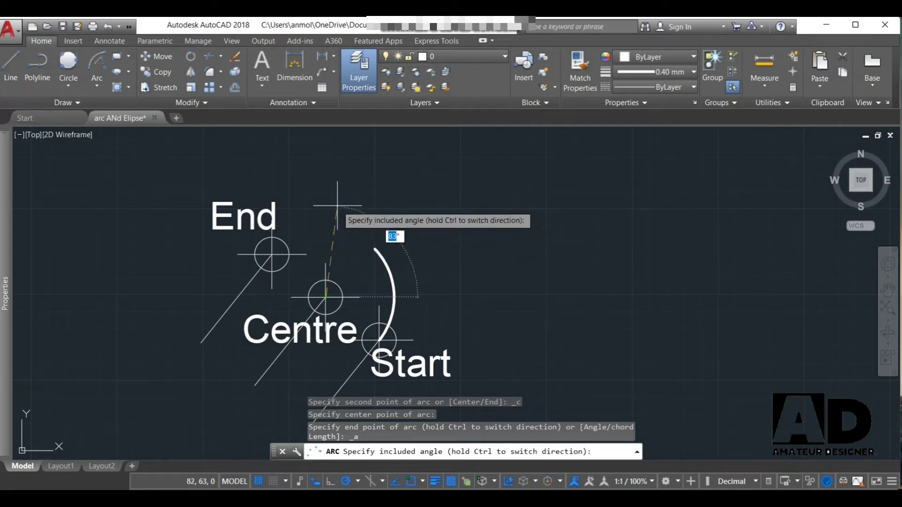
{"action": "type", "text": "135"}
{"action": "key", "text": "Return"}
{"action": "type", "text": "MA"}
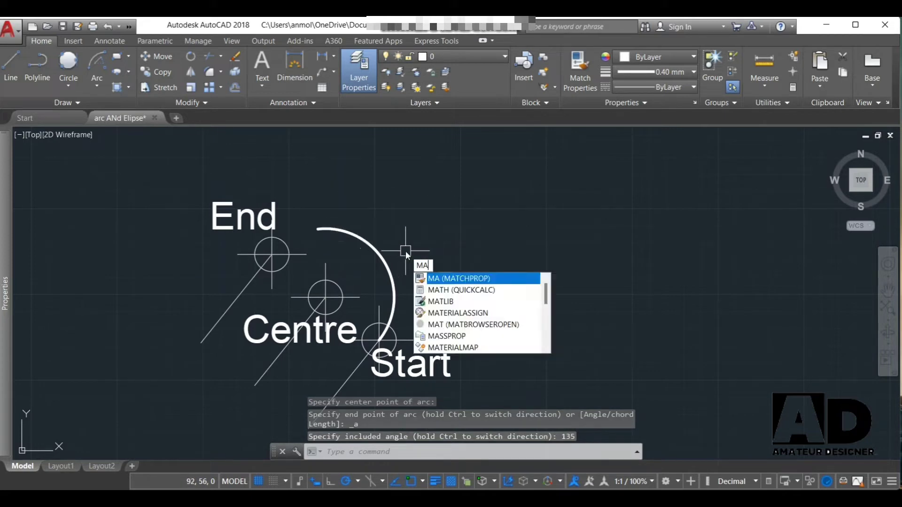
Step: Measure the arc's included angle with MEASUREGEOM, then erase the arc
{"action": "key", "text": "BackSpace"}
{"action": "type", "text": "EA"}
{"action": "key", "text": "Return"}
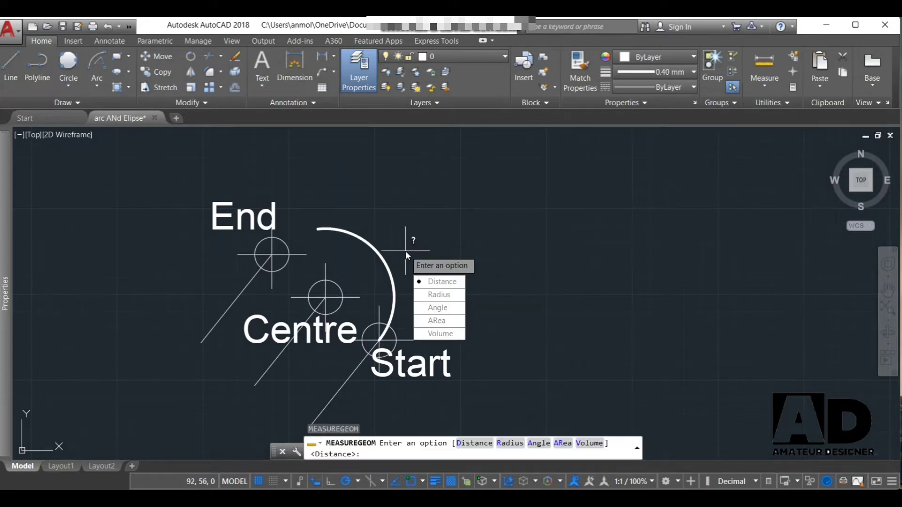
{"action": "left_click", "coordinate": [436, 294]}
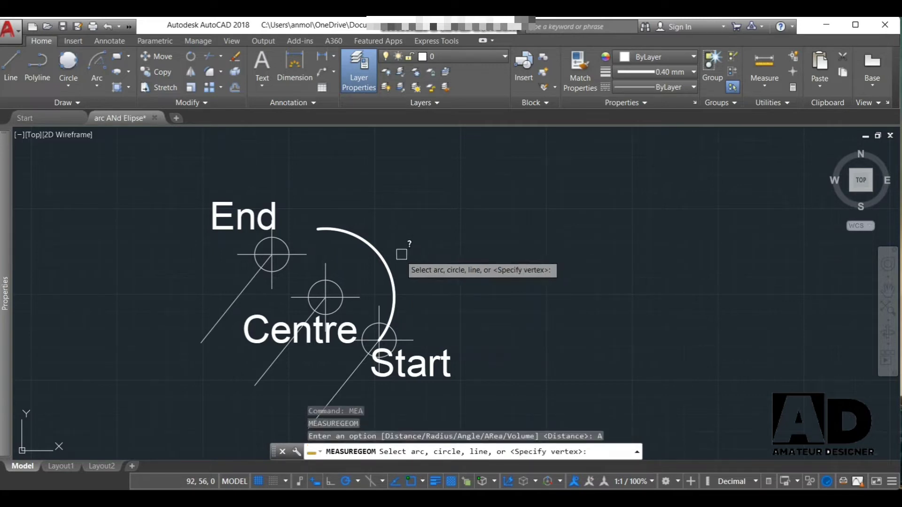
{"action": "left_click", "coordinate": [384, 262]}
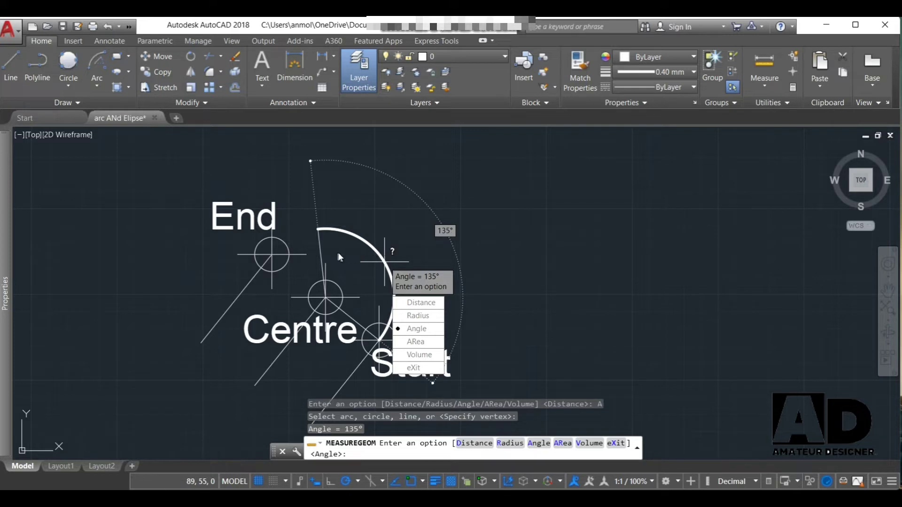
{"action": "key", "text": "Escape"}
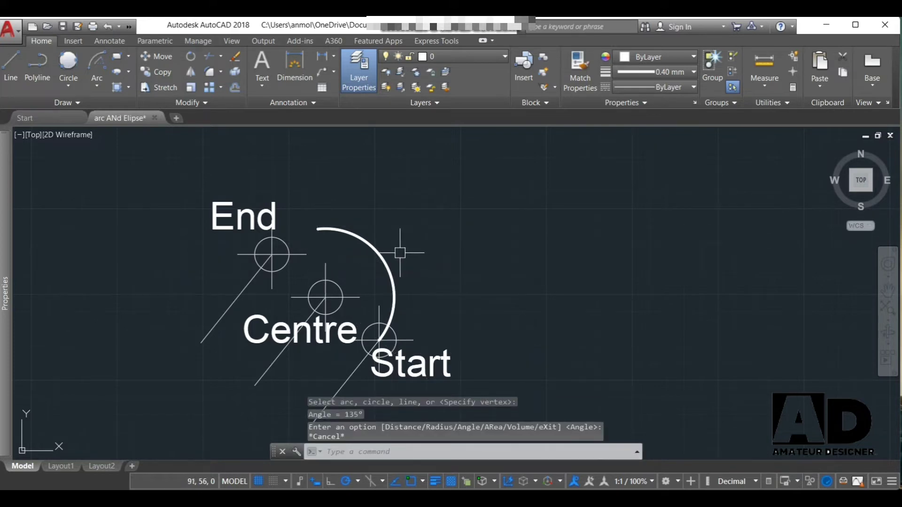
{"action": "left_click", "coordinate": [400, 253]}
{"action": "key", "text": "Delete"}
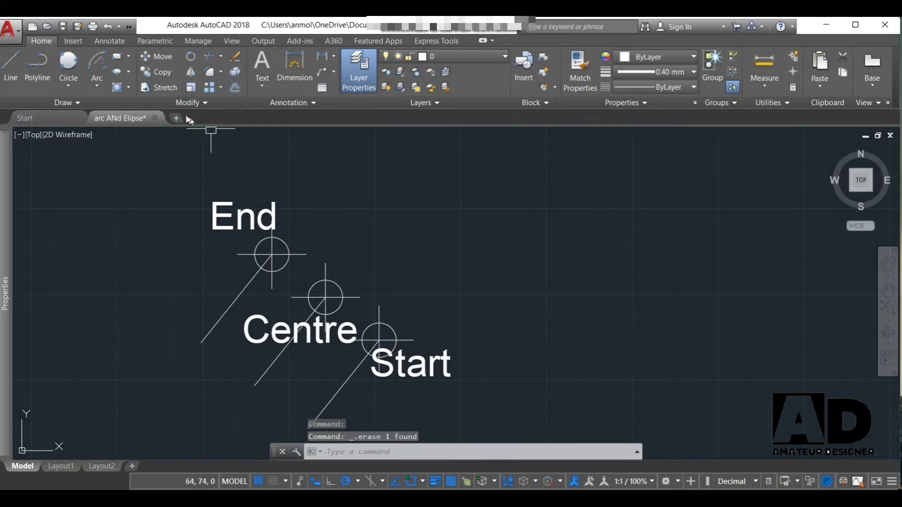
Step: Draw a Start, Center, Length arc with chord length 15, then delete it
{"action": "left_click", "coordinate": [97, 87]}
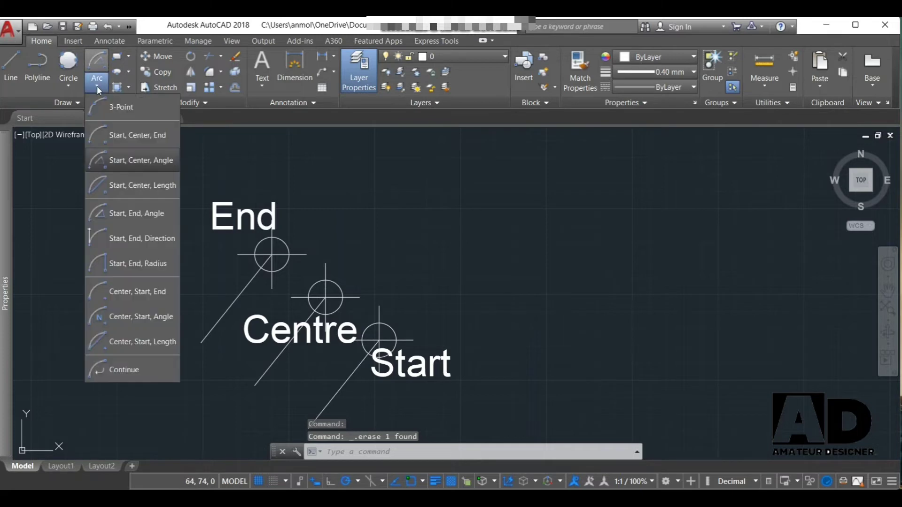
{"action": "left_click", "coordinate": [142, 185]}
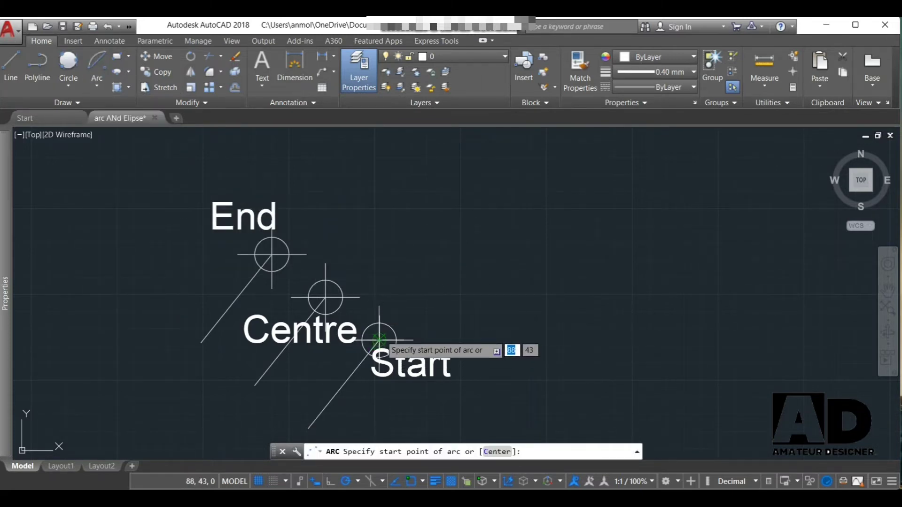
{"action": "left_click", "coordinate": [380, 338]}
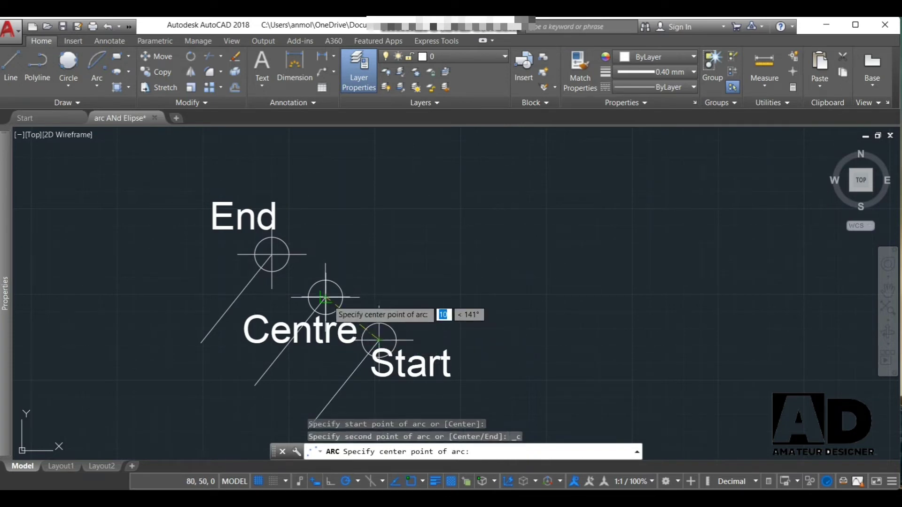
{"action": "left_click", "coordinate": [324, 298]}
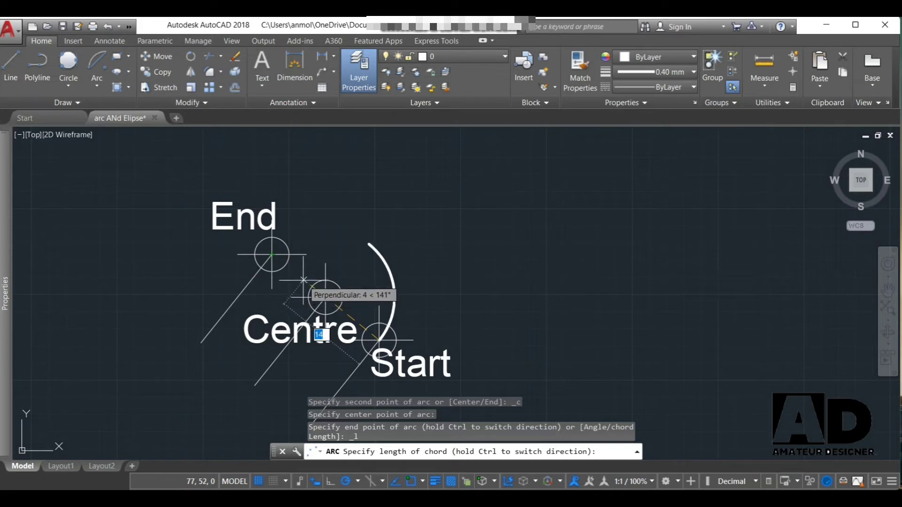
{"action": "type", "text": "15"}
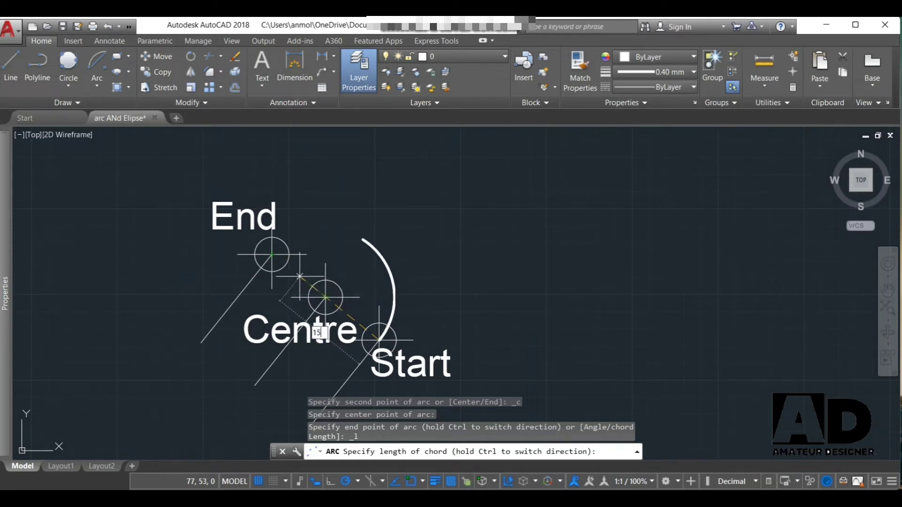
{"action": "key", "text": "Return"}
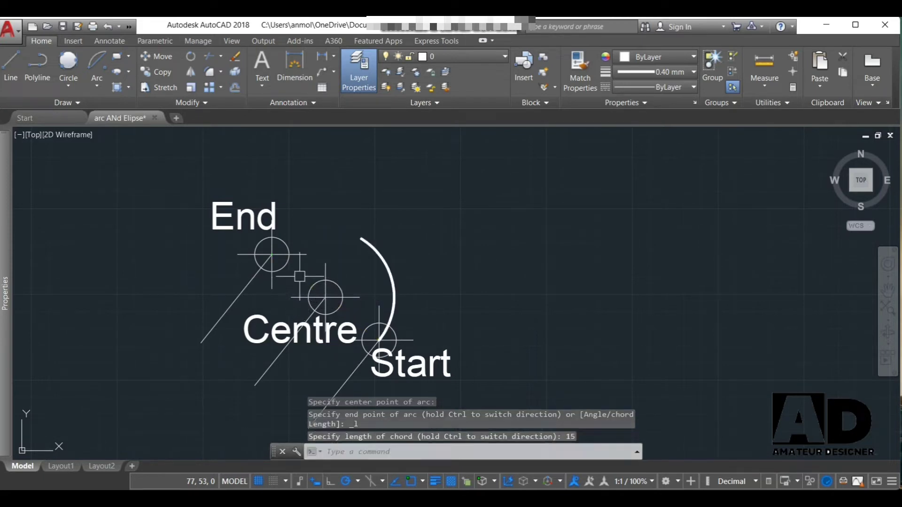
{"action": "left_click", "coordinate": [381, 273]}
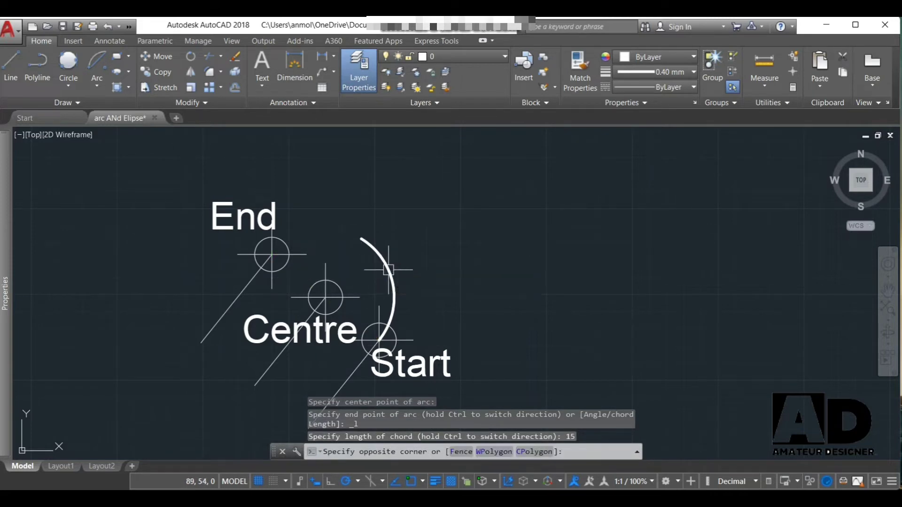
{"action": "left_click", "coordinate": [388, 270]}
{"action": "key", "text": "Delete"}
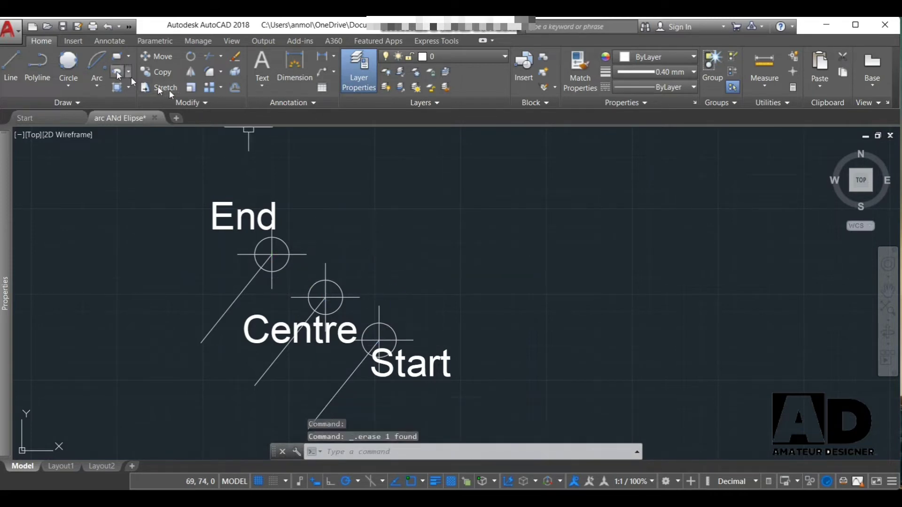
Step: Redraw the start-centre-length arc with chord length 20, then delete it
{"action": "left_click", "coordinate": [106, 79]}
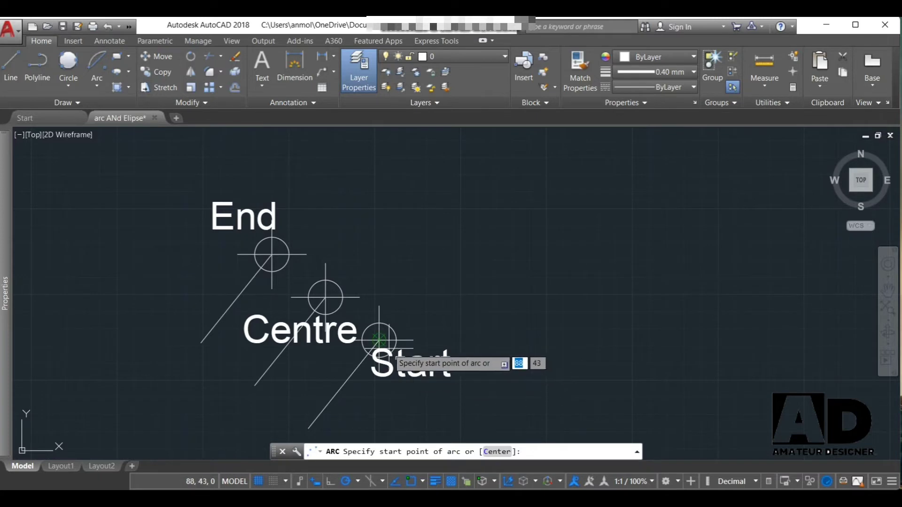
{"action": "left_click", "coordinate": [379, 339]}
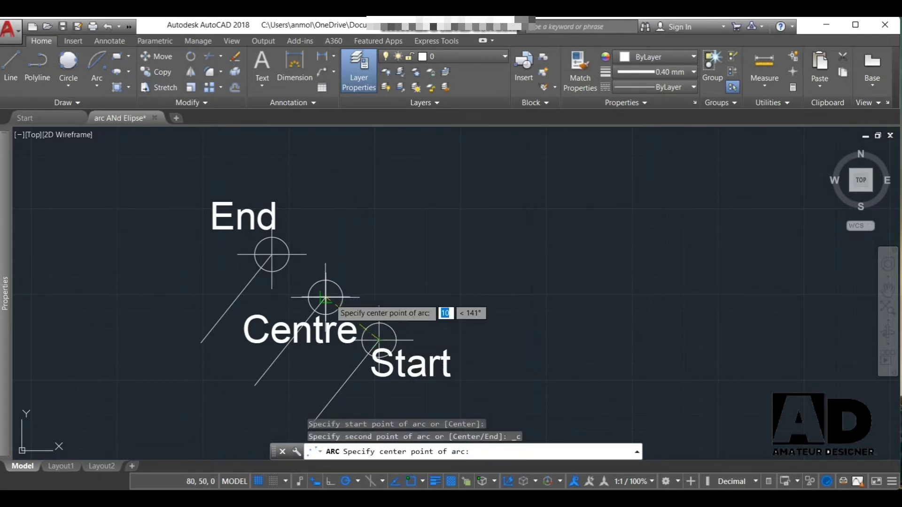
{"action": "left_click", "coordinate": [326, 297]}
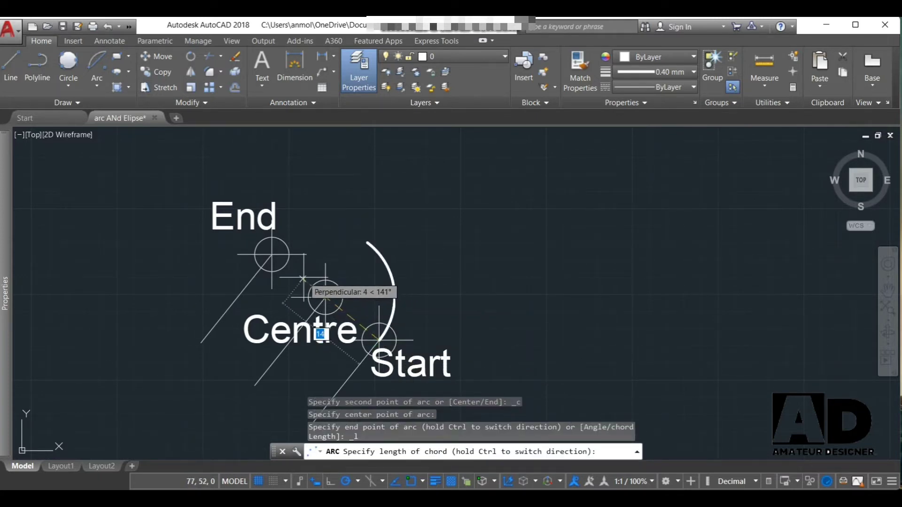
{"action": "type", "text": "20"}
{"action": "key", "text": "Return"}
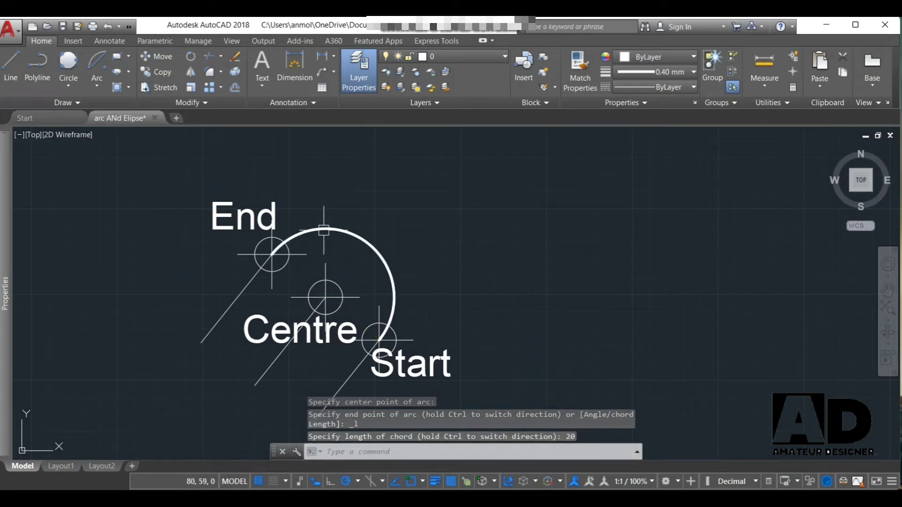
{"action": "left_click", "coordinate": [323, 231]}
{"action": "key", "text": "Delete"}
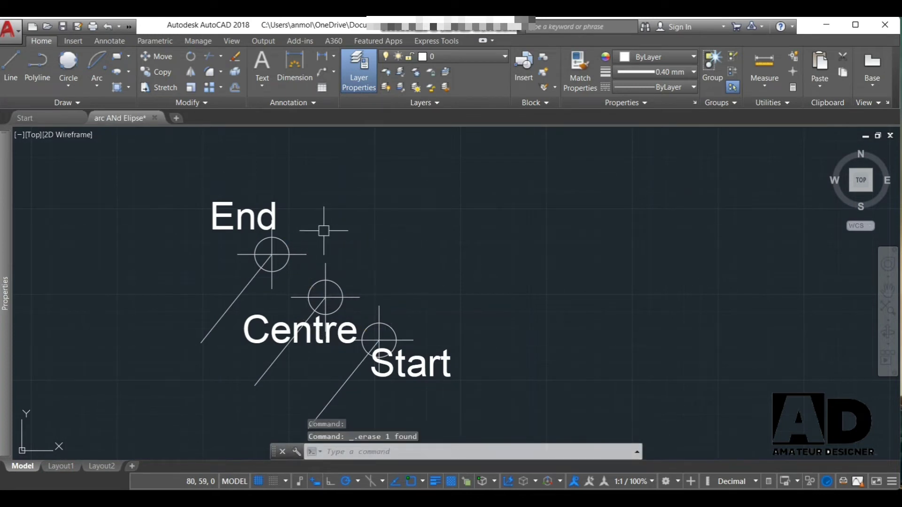
Step: Draw a Start, End, Angle arc from the Start to End marker at 270°, then delete it
{"action": "left_click", "coordinate": [101, 85]}
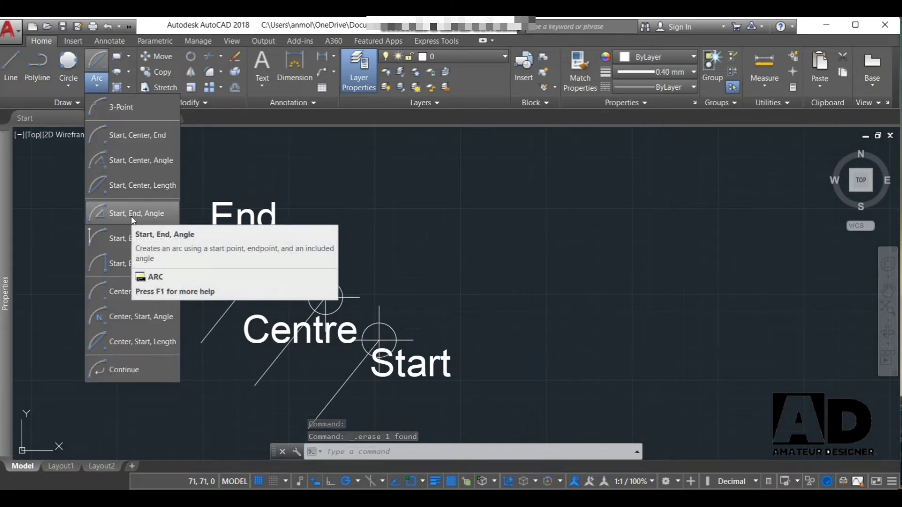
{"action": "mouse_move", "coordinate": [136, 213]}
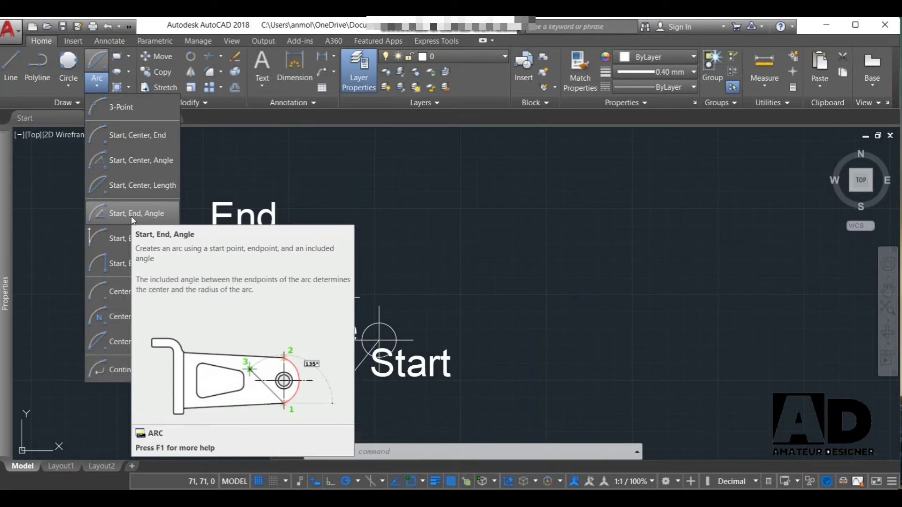
{"action": "left_click", "coordinate": [131, 215]}
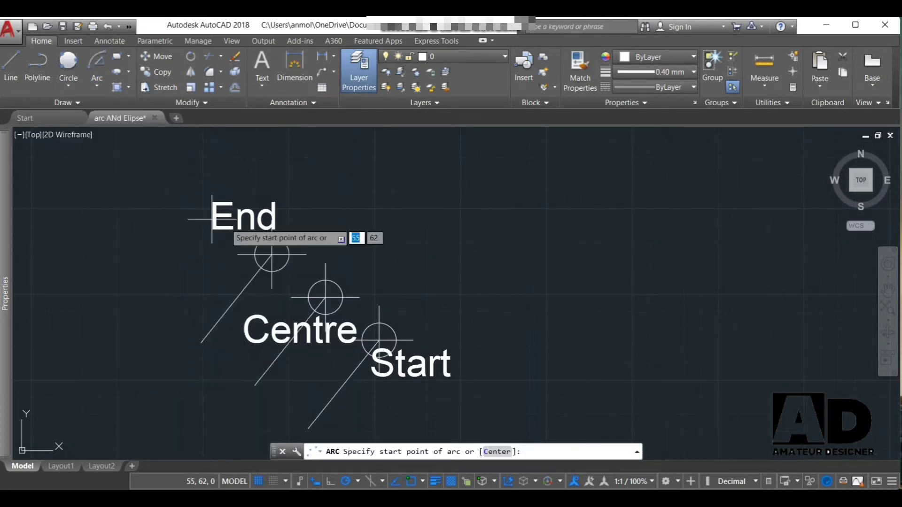
{"action": "left_click", "coordinate": [379, 339]}
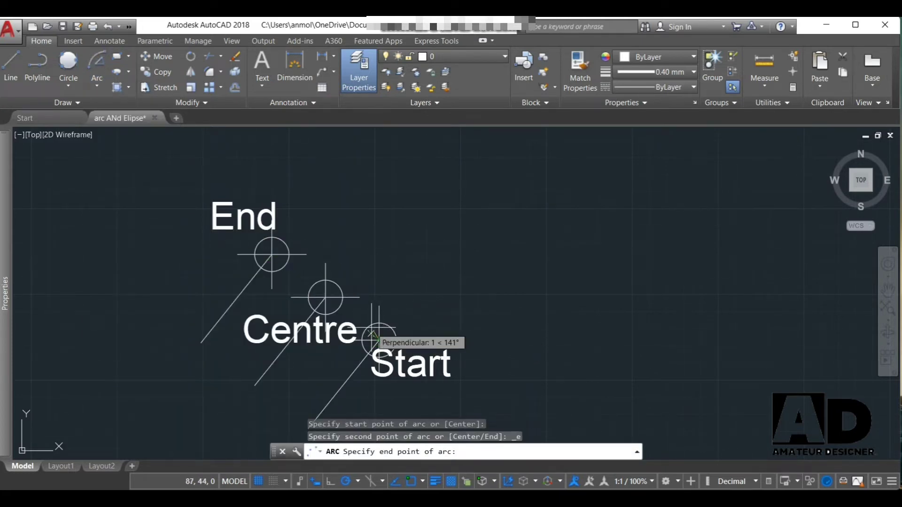
{"action": "left_click", "coordinate": [286, 256]}
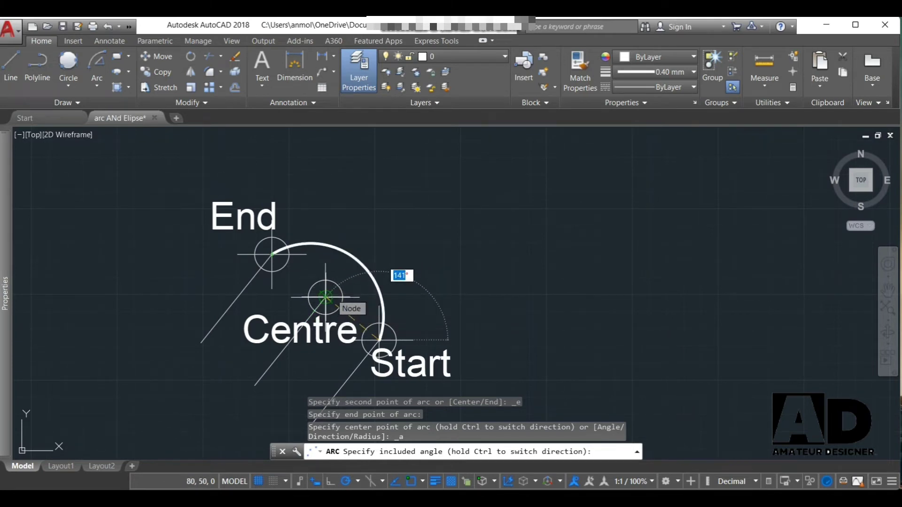
{"action": "type", "text": "70"}
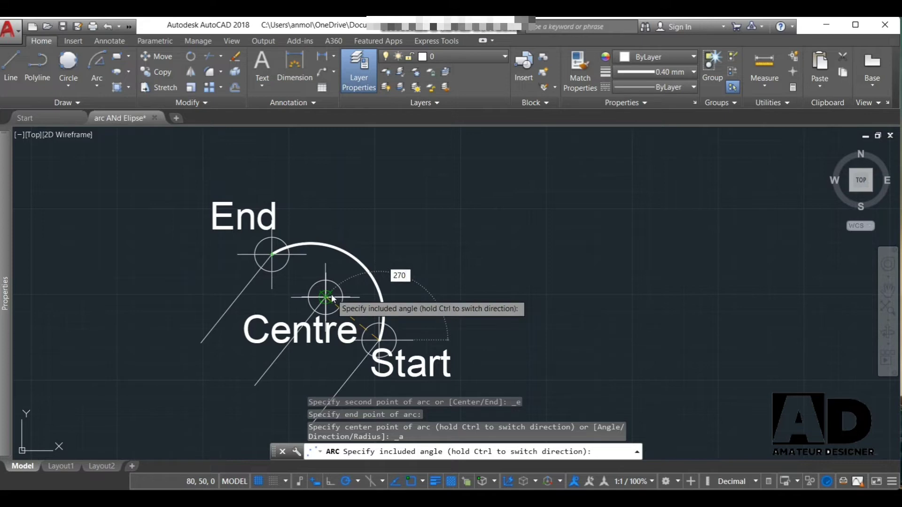
{"action": "key", "text": "Return"}
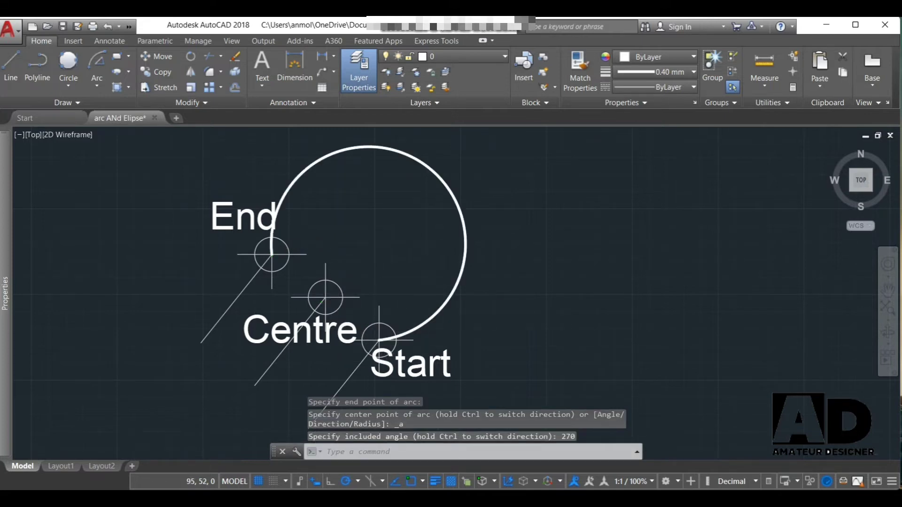
{"action": "scroll", "coordinate": [423, 283], "scroll_direction": "down", "scroll_amount": 2}
{"action": "left_click", "coordinate": [445, 277]}
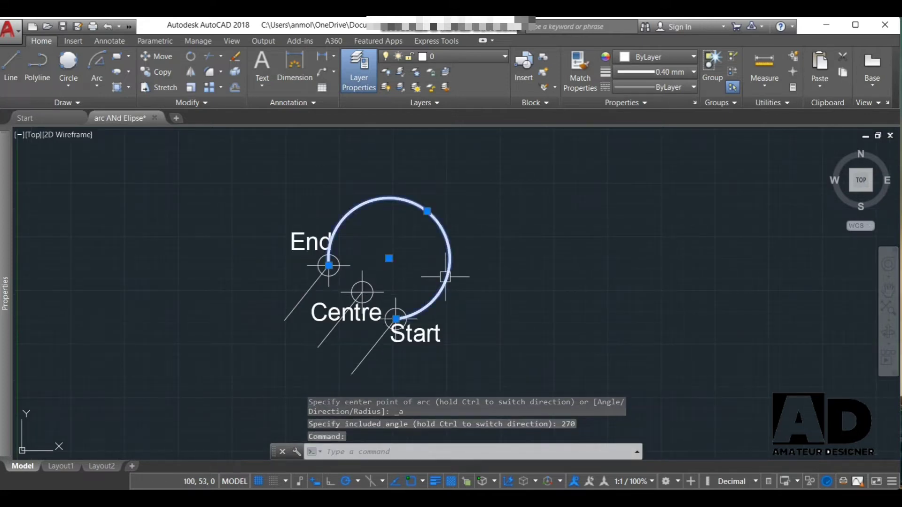
{"action": "key", "text": "Delete"}
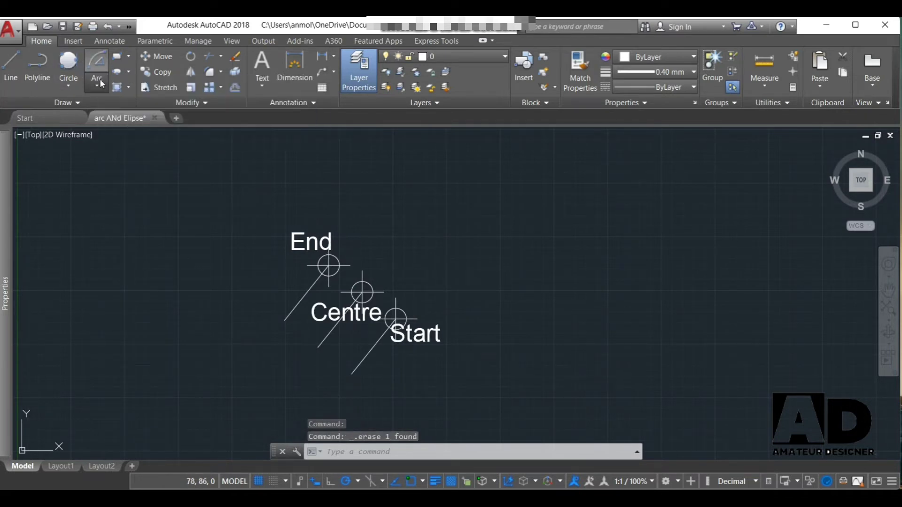
Step: Draw a Start, End, Direction arc from Start to End with a 15° tangent, then delete it
{"action": "left_click", "coordinate": [97, 86]}
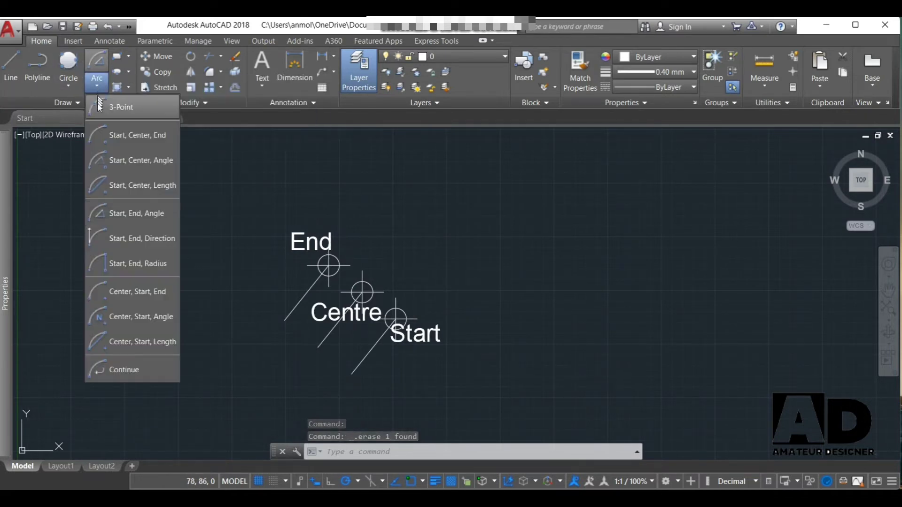
{"action": "left_click", "coordinate": [134, 246]}
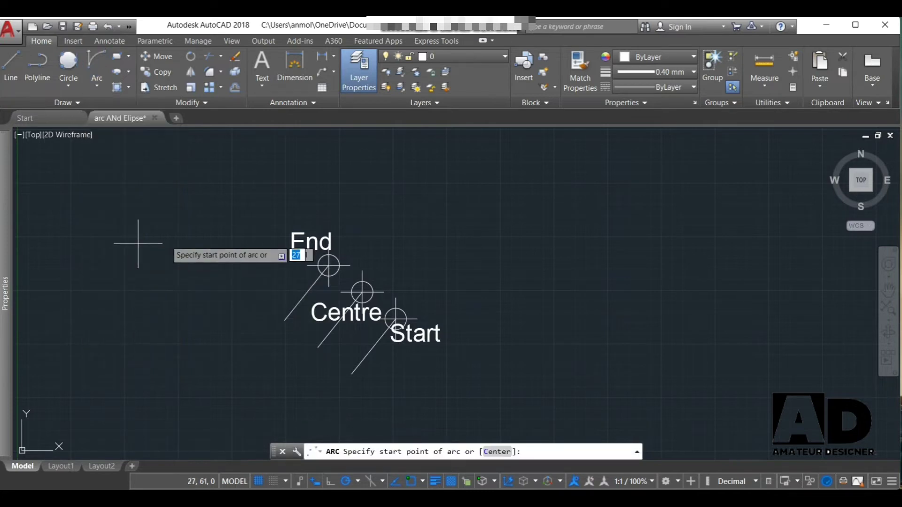
{"action": "left_click", "coordinate": [396, 319]}
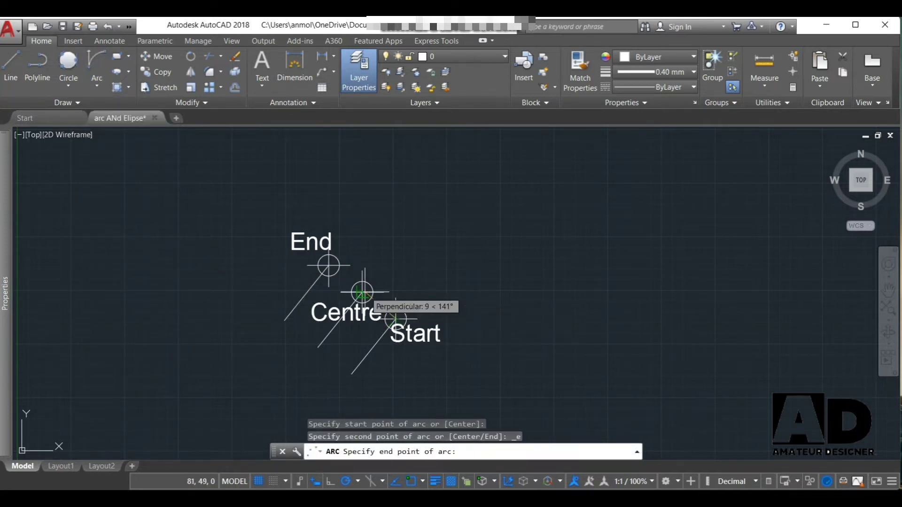
{"action": "left_click", "coordinate": [329, 266]}
{"action": "type", "text": "15"}
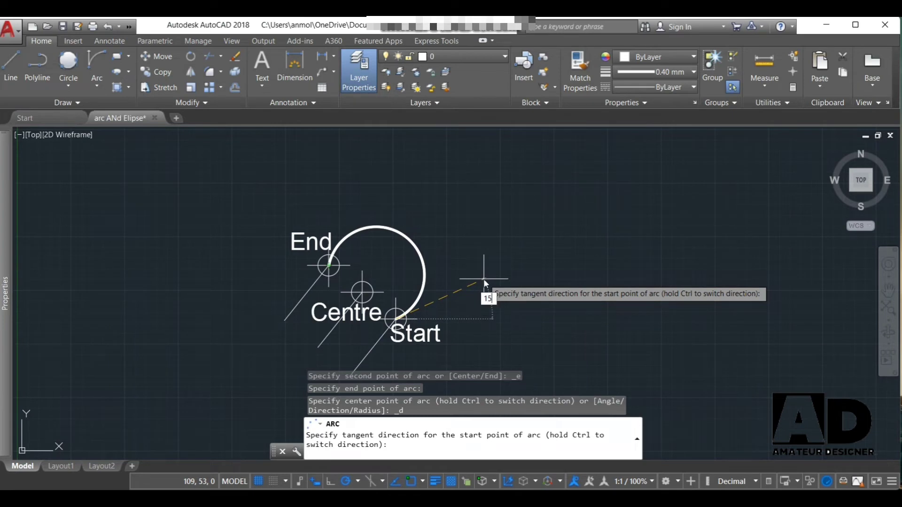
{"action": "key", "text": "Return"}
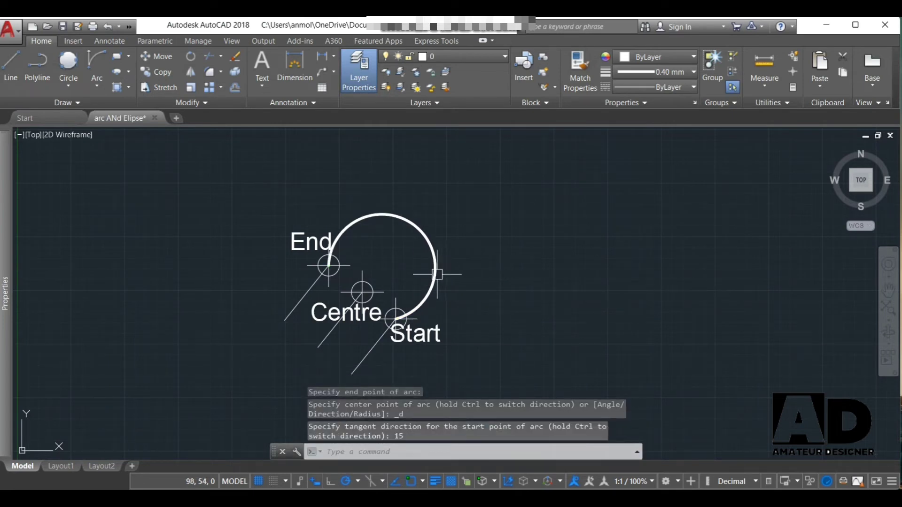
{"action": "left_click", "coordinate": [436, 274]}
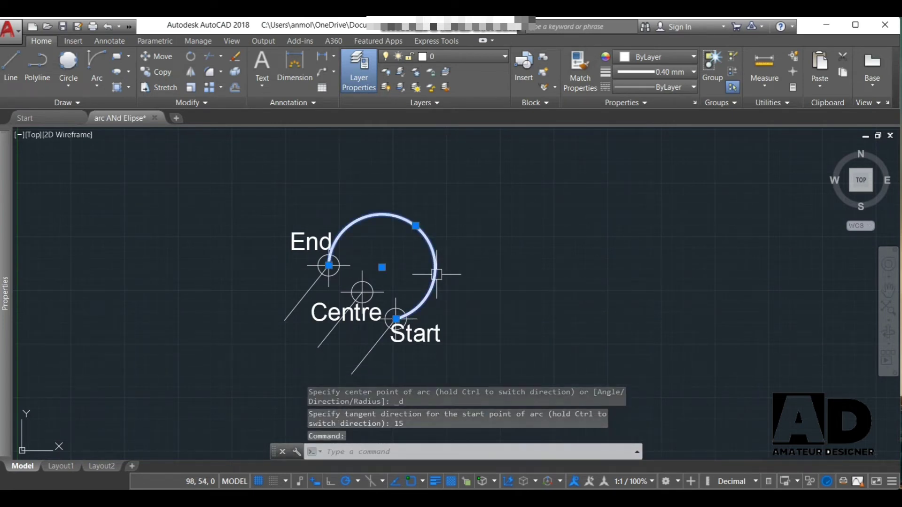
{"action": "key", "text": "Delete"}
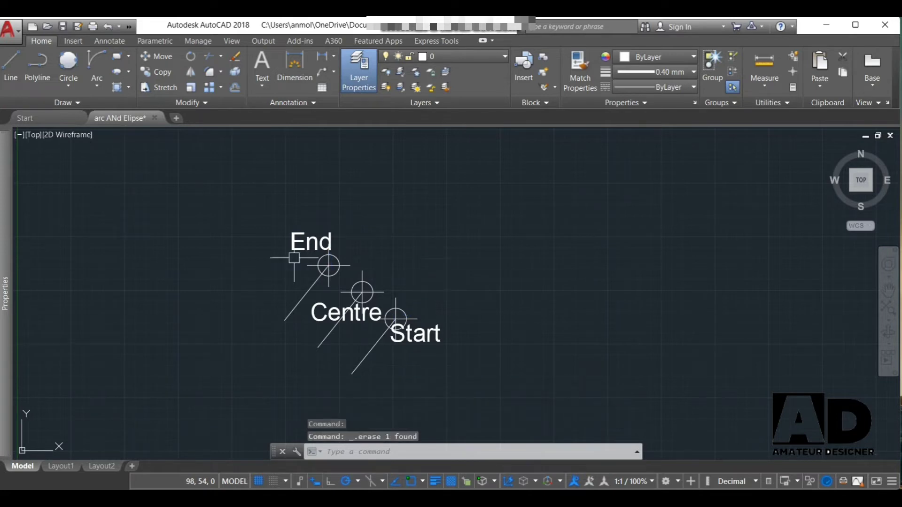
Step: Draw a Start, End, Radius arc from Start to End with radius 20, then delete it
{"action": "left_click", "coordinate": [99, 83]}
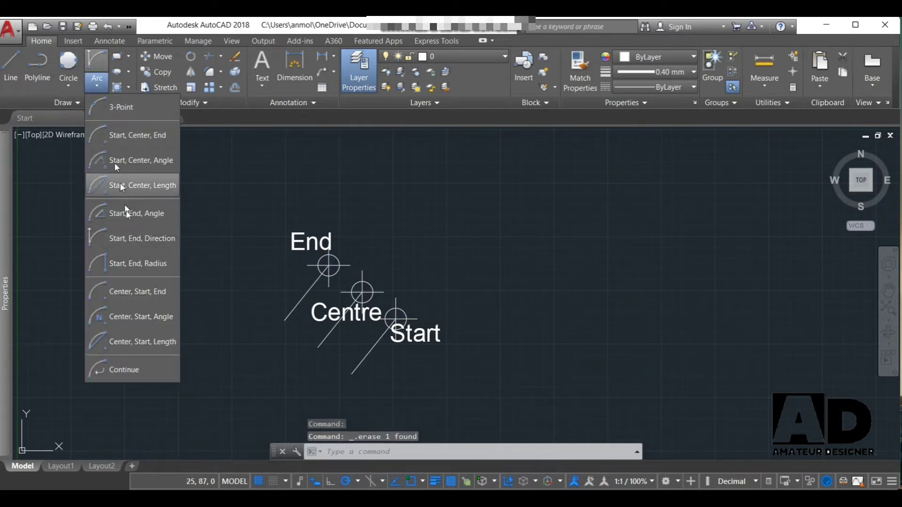
{"action": "left_click", "coordinate": [148, 261]}
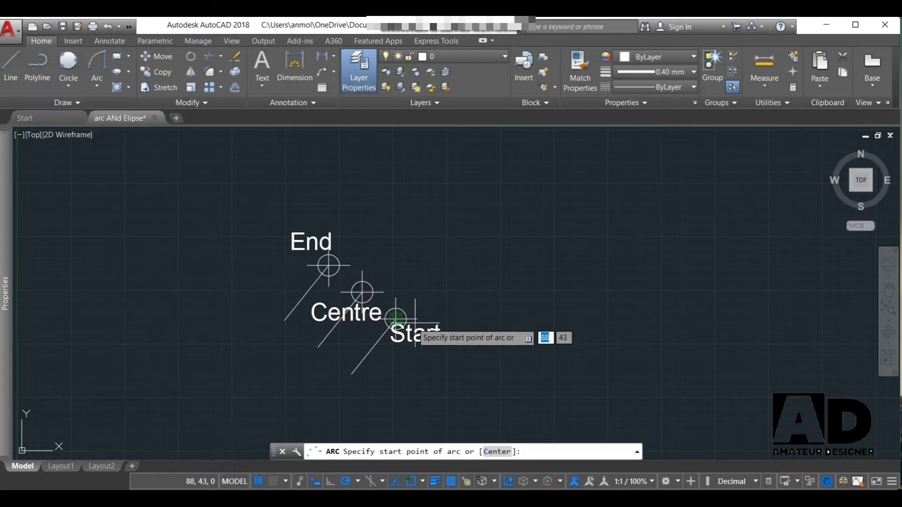
{"action": "left_click", "coordinate": [396, 319]}
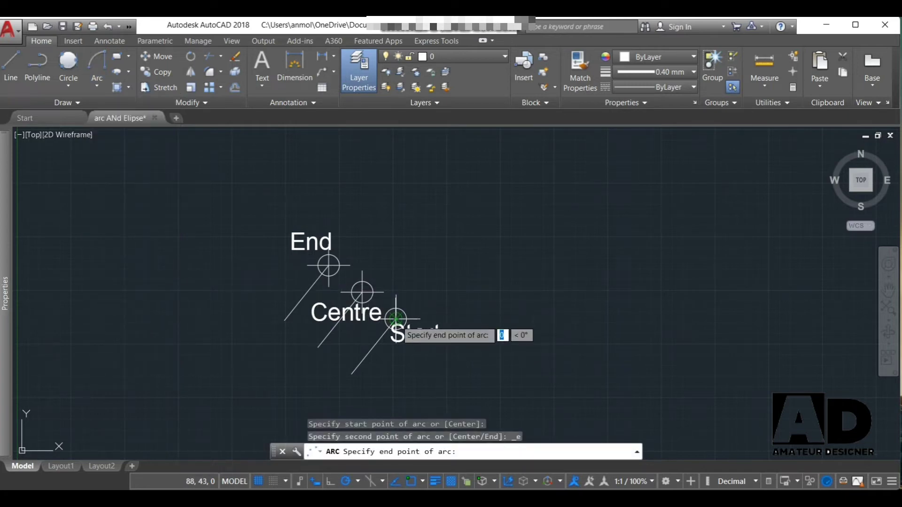
{"action": "left_click", "coordinate": [329, 266]}
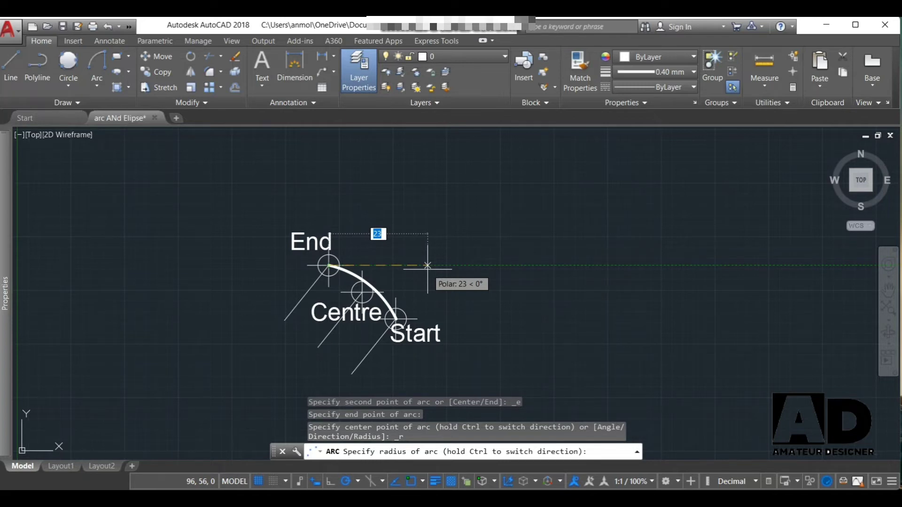
{"action": "type", "text": "20"}
{"action": "key", "text": "Return"}
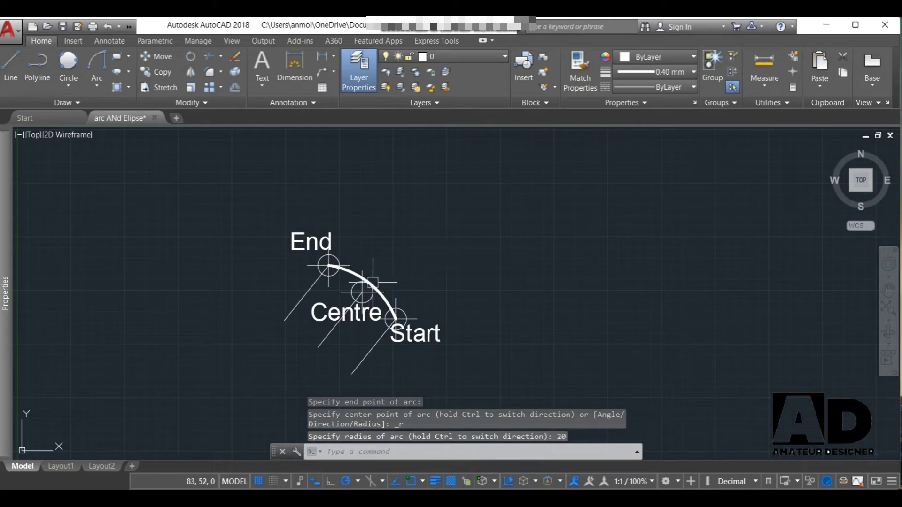
{"action": "scroll", "coordinate": [372, 283], "scroll_direction": "up", "scroll_amount": 2}
{"action": "left_click", "coordinate": [372, 285]}
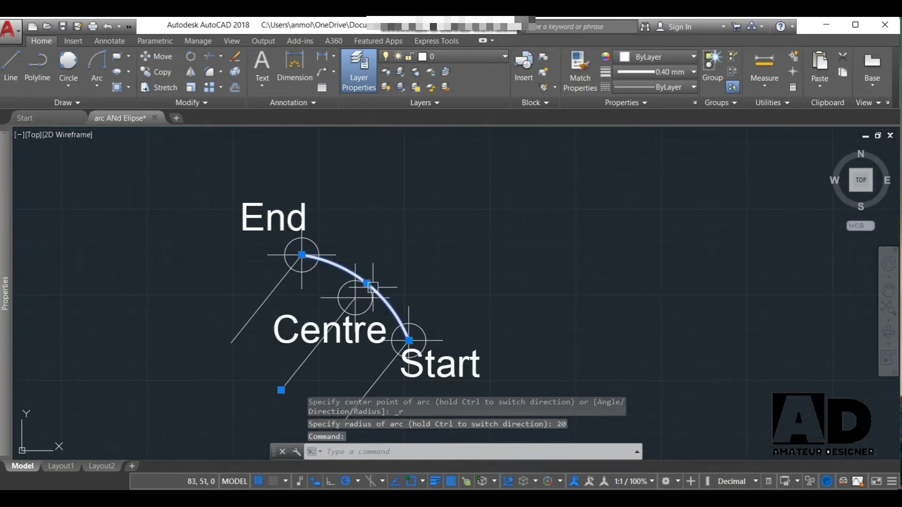
{"action": "key", "text": "Delete"}
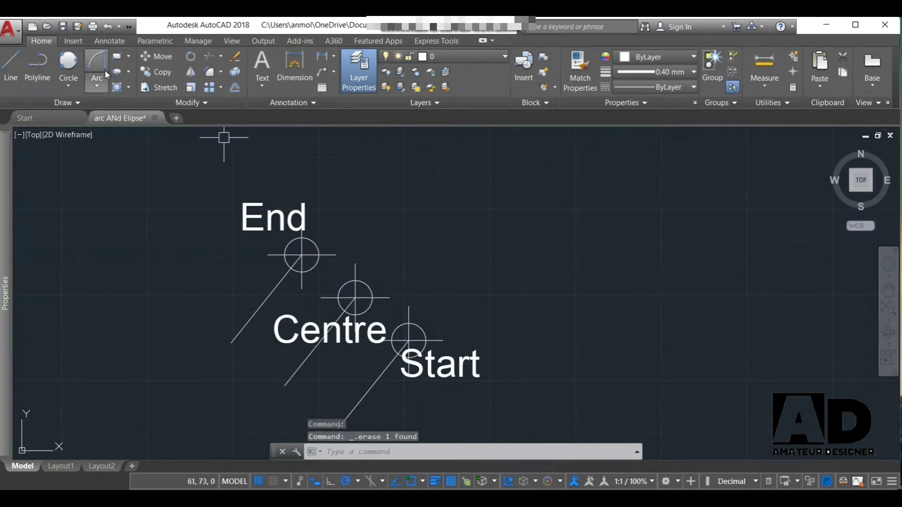
Step: Repeat the Start, End, Radius arc with radius 50 from Start to End, then delete it
{"action": "left_click", "coordinate": [97, 68]}
{"action": "left_click", "coordinate": [409, 339]}
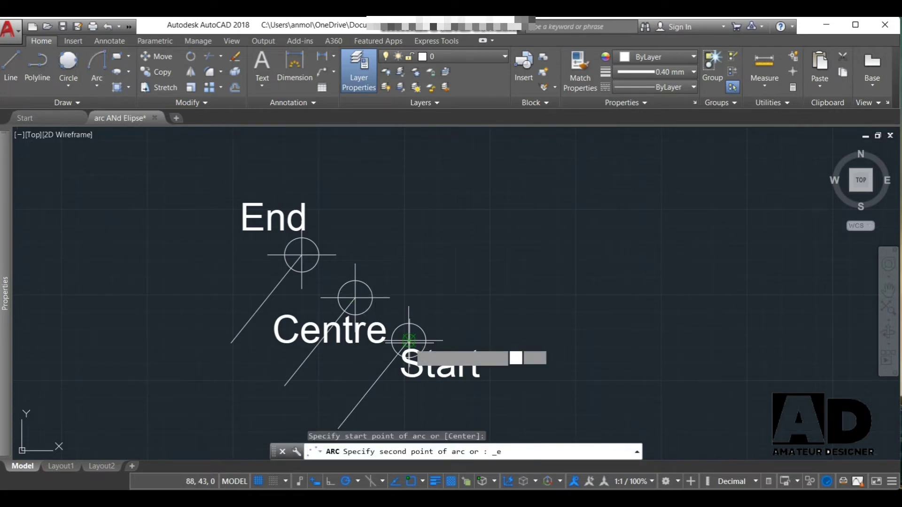
{"action": "left_click", "coordinate": [302, 255]}
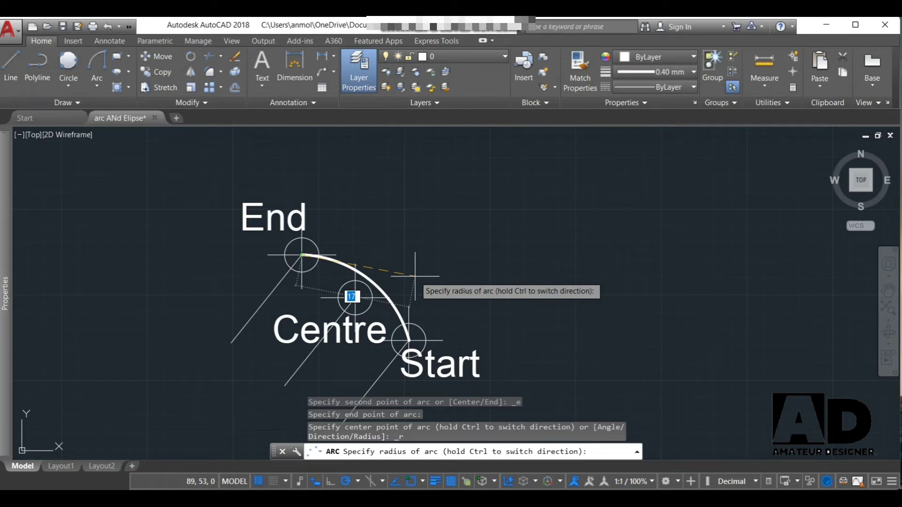
{"action": "type", "text": "50"}
{"action": "key", "text": "Return"}
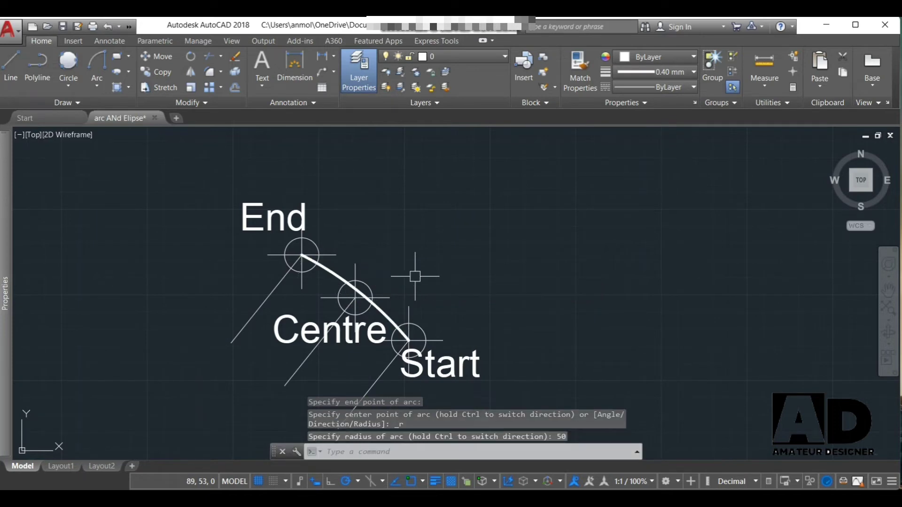
{"action": "left_click", "coordinate": [382, 314]}
{"action": "key", "text": "Delete"}
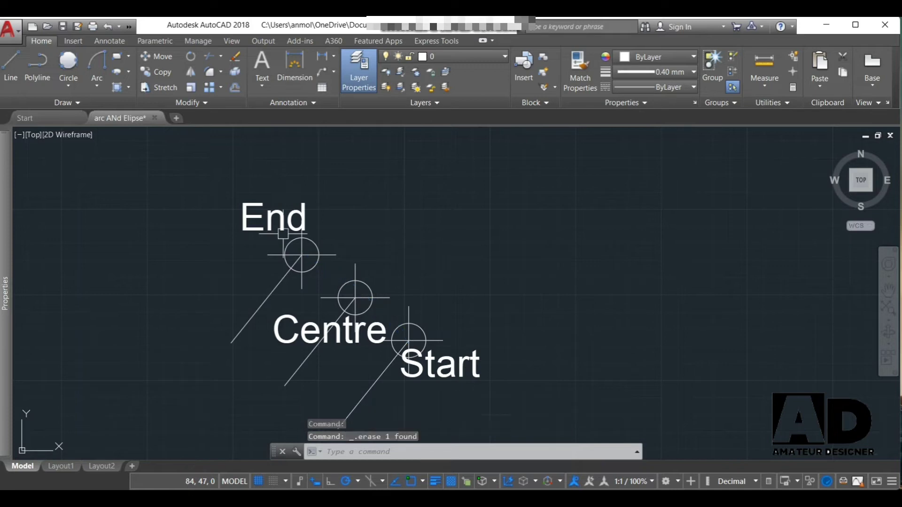
{"action": "left_click", "coordinate": [101, 83]}
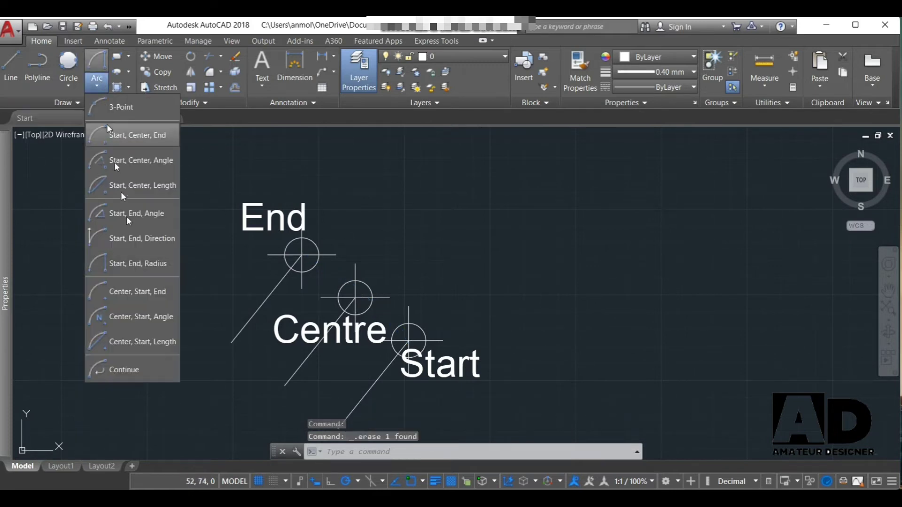
Step: Draw a first centre-start-end arc centred on the Centre mark, ending near the Start mark
{"action": "left_click", "coordinate": [140, 292]}
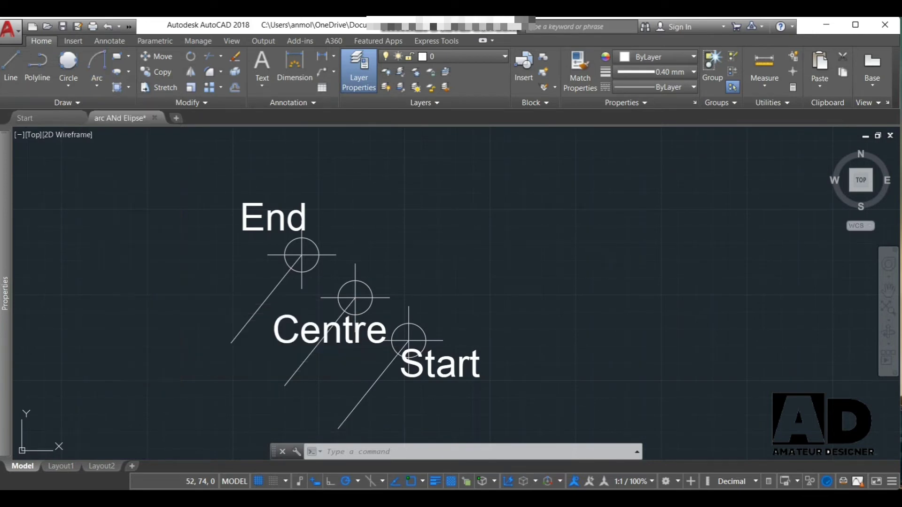
{"action": "left_click", "coordinate": [355, 293]}
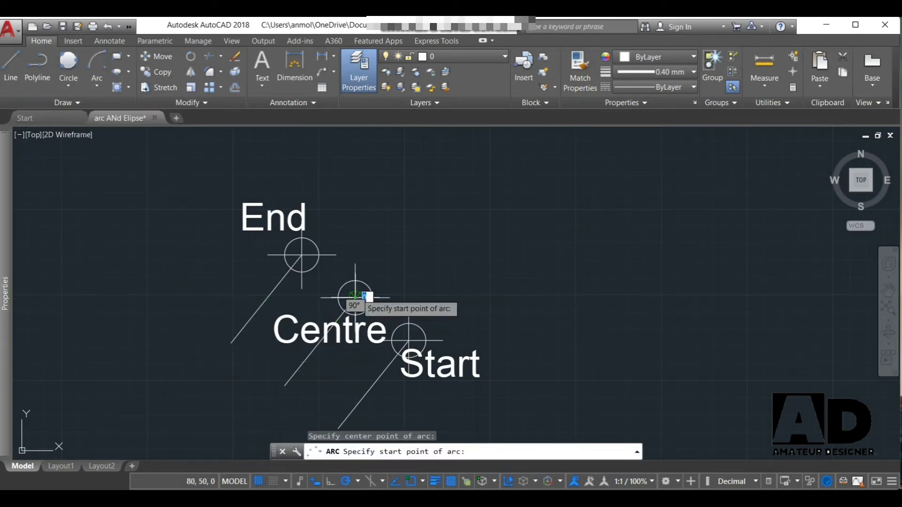
{"action": "left_click", "coordinate": [355, 296]}
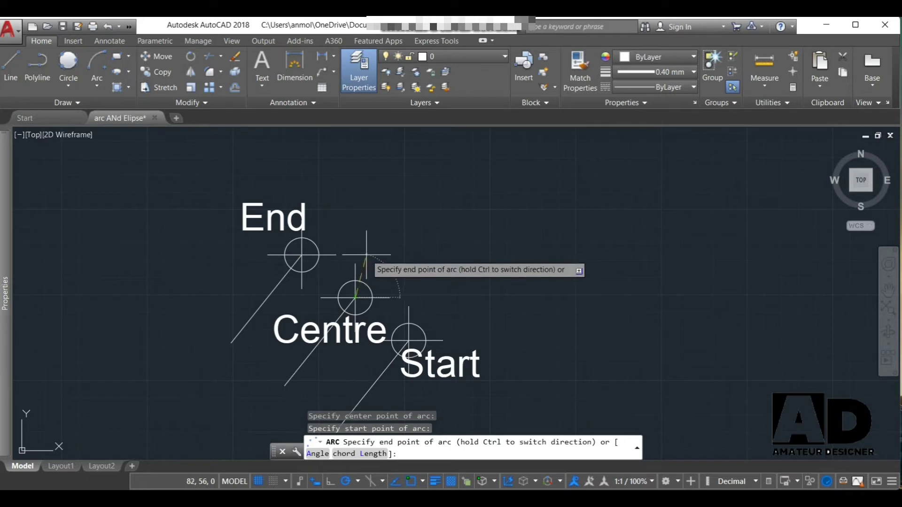
{"action": "left_click", "coordinate": [409, 338]}
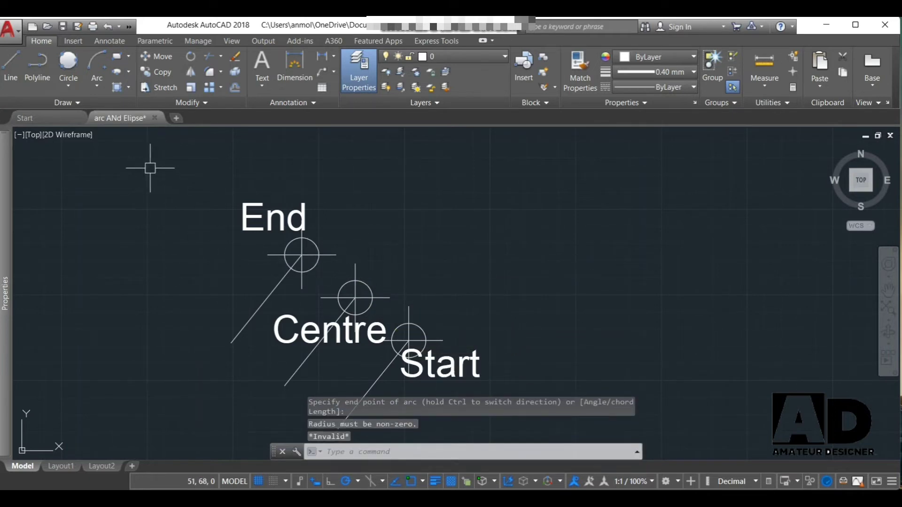
Step: Redraw the centre-start-end arc from the Centre, Start and End marks, then erase it
{"action": "left_click", "coordinate": [100, 86]}
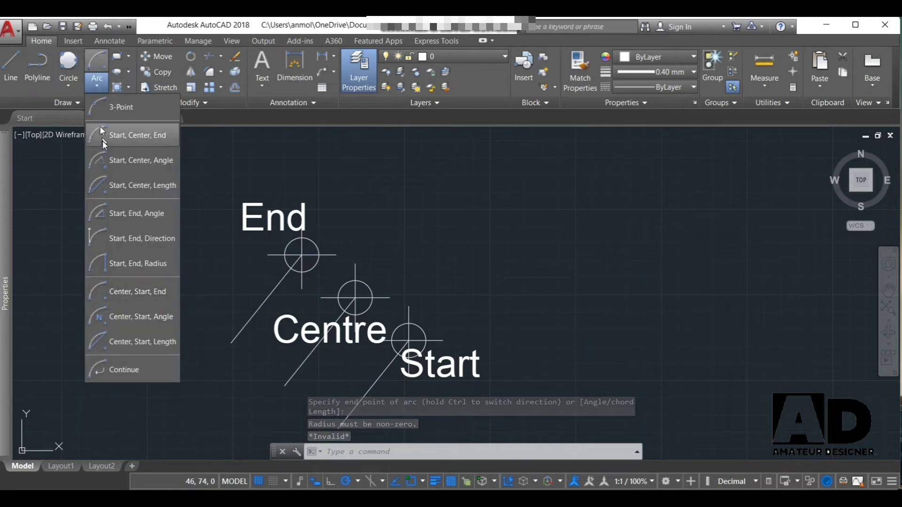
{"action": "left_click", "coordinate": [119, 288]}
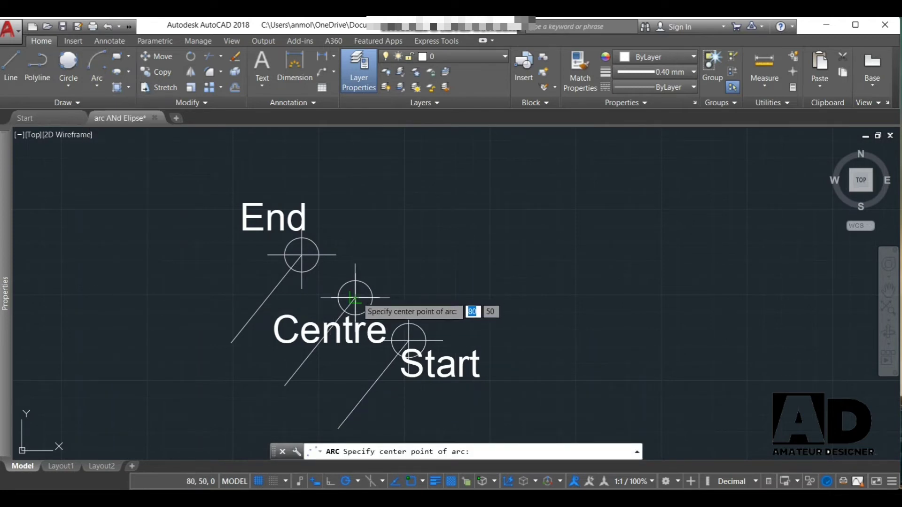
{"action": "left_click", "coordinate": [355, 298]}
{"action": "left_click", "coordinate": [408, 340]}
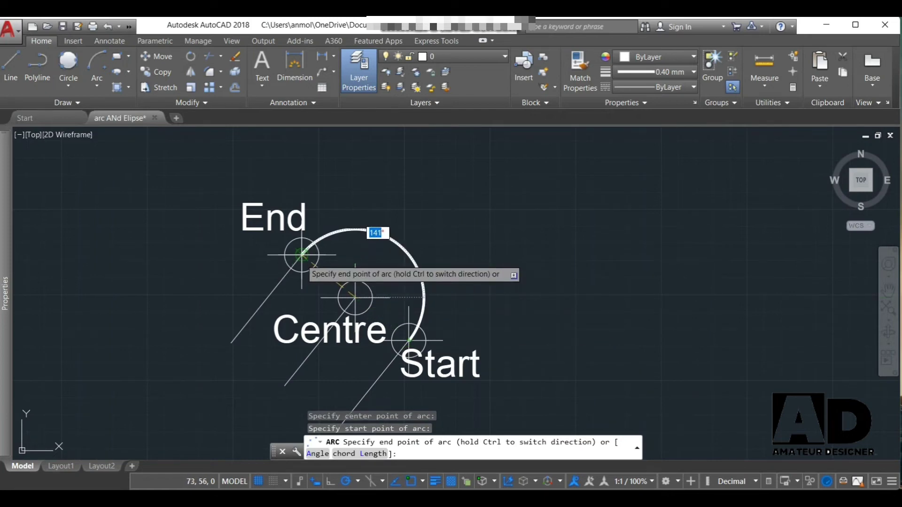
{"action": "left_click", "coordinate": [317, 266]}
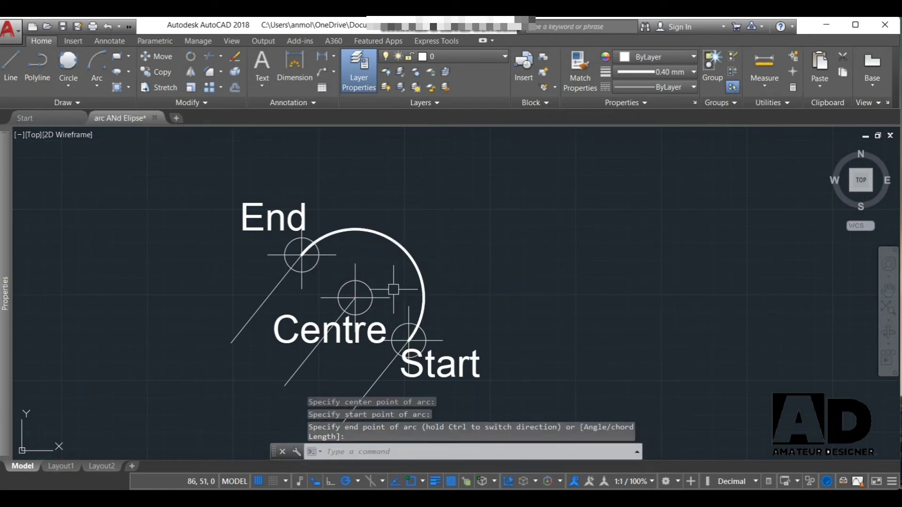
{"action": "left_click", "coordinate": [419, 281]}
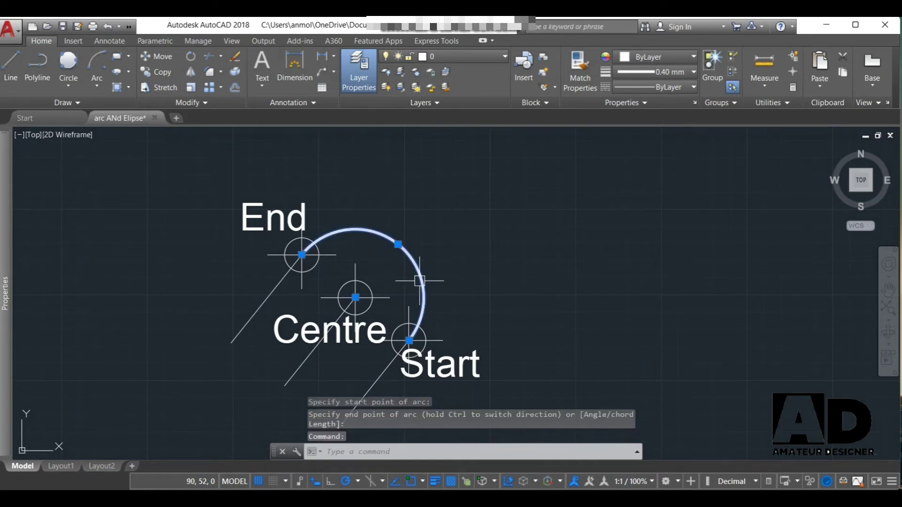
{"action": "key", "text": "Delete"}
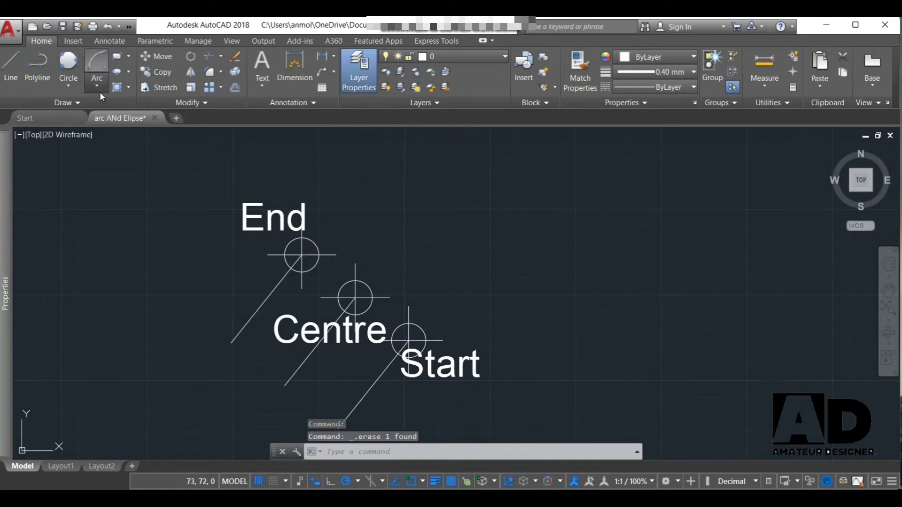
Step: Draw a centre-start-angle arc on the Centre mark from Start with a 200° included angle
{"action": "left_click", "coordinate": [97, 84]}
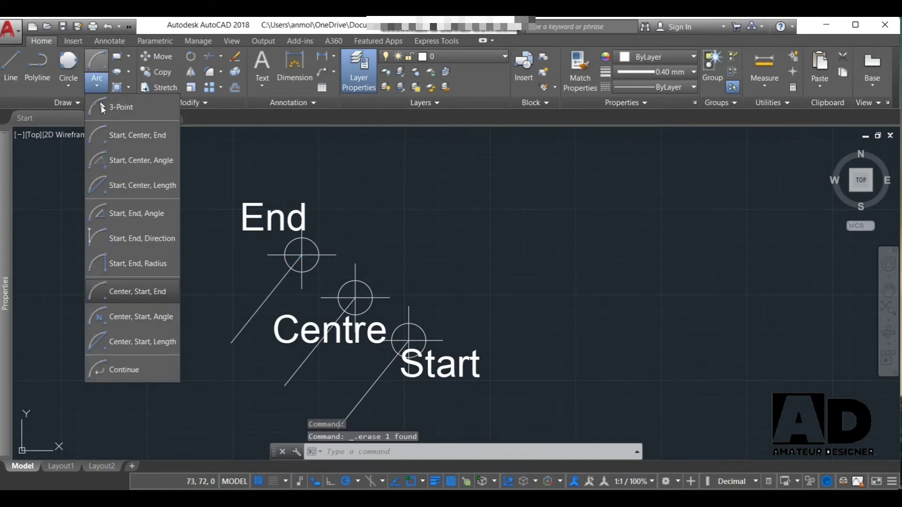
{"action": "left_click", "coordinate": [125, 319]}
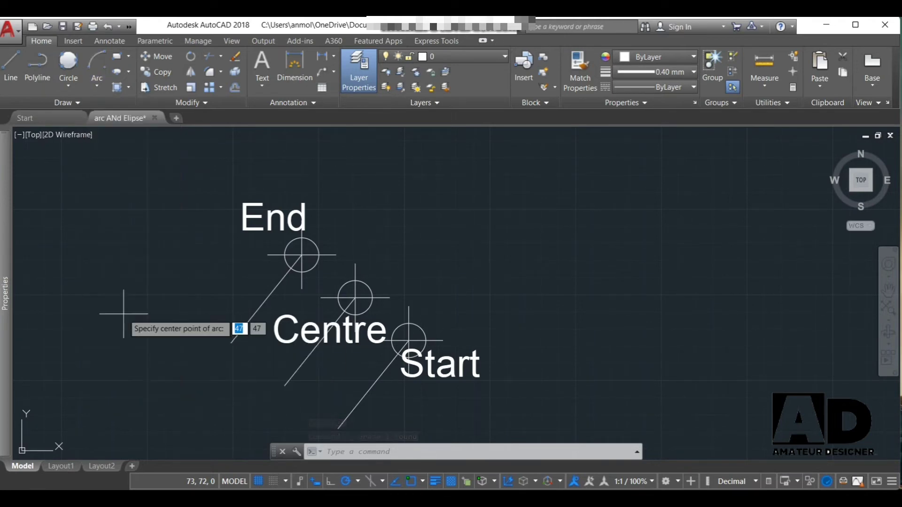
{"action": "left_click", "coordinate": [355, 297]}
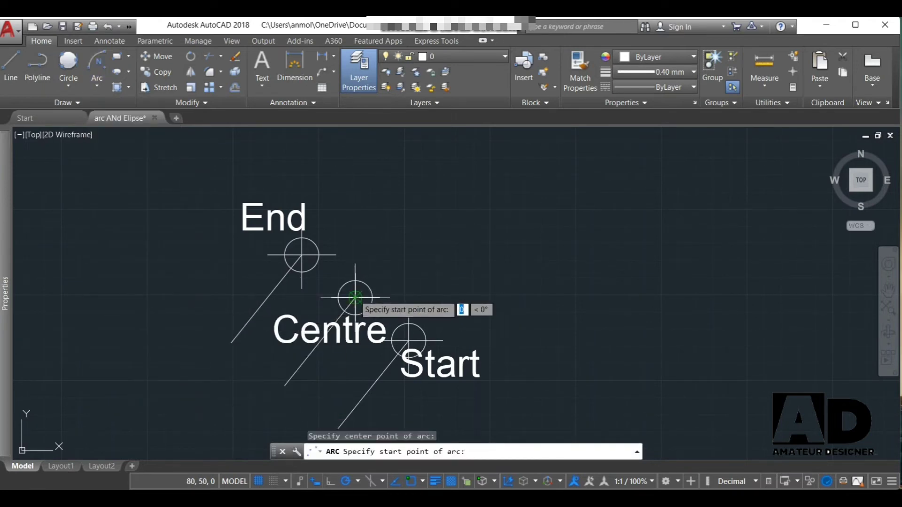
{"action": "left_click", "coordinate": [409, 341]}
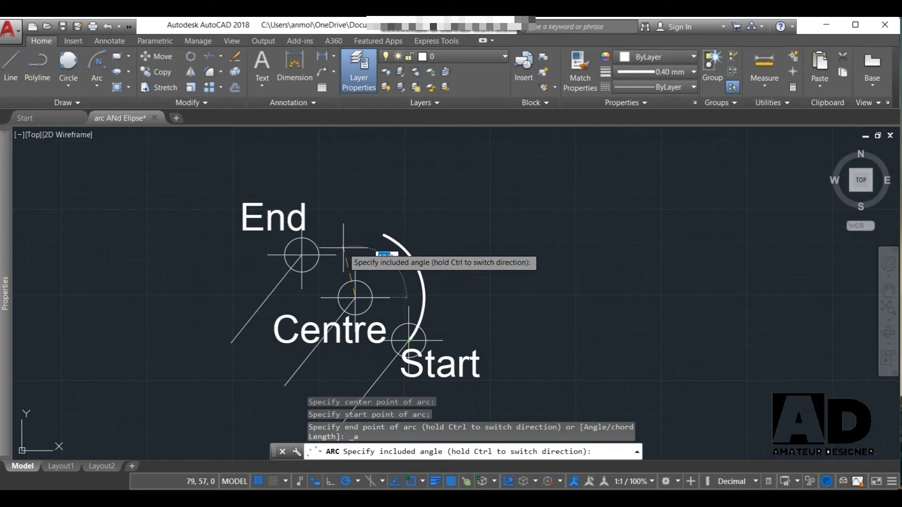
{"action": "key", "text": "BackSpace"}
{"action": "type", "text": "200"}
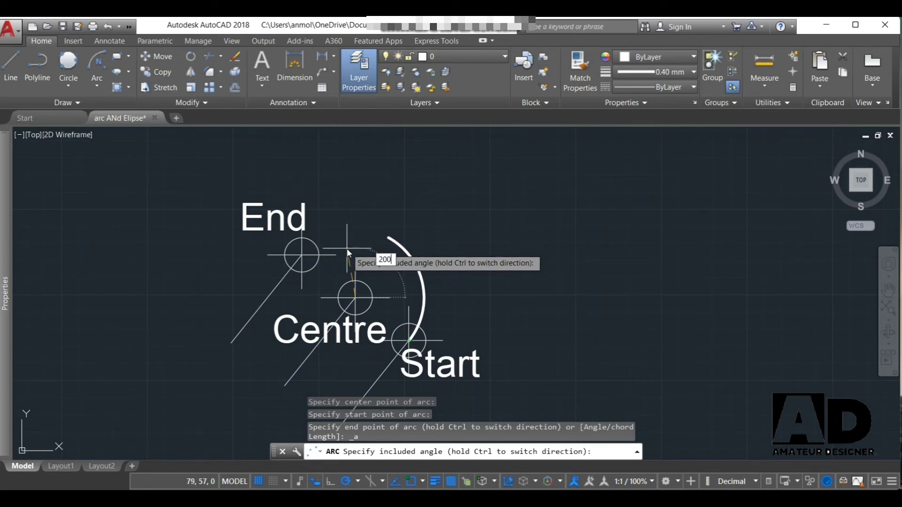
{"action": "key", "text": "Return"}
{"action": "type", "text": "MEA"}
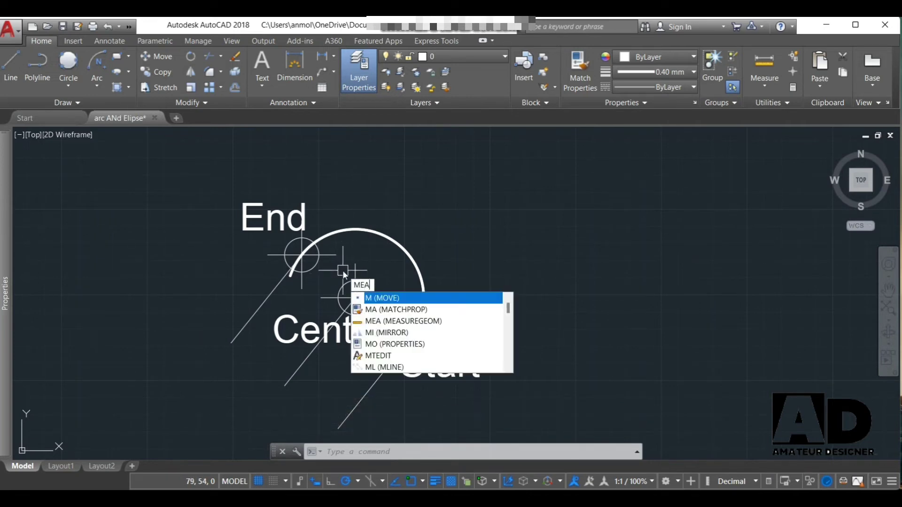
Step: Measure the arc's angle to confirm 200°, then erase the arc
{"action": "key", "text": "Return"}
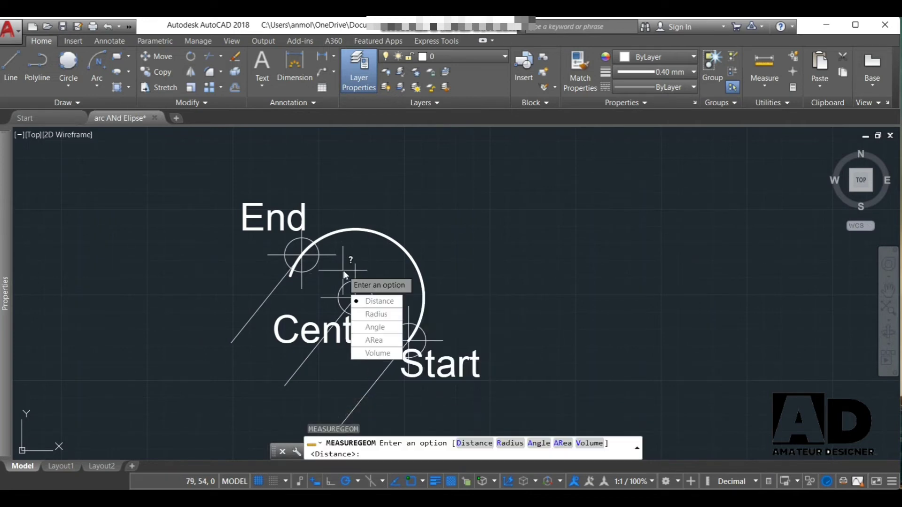
{"action": "left_click", "coordinate": [374, 327]}
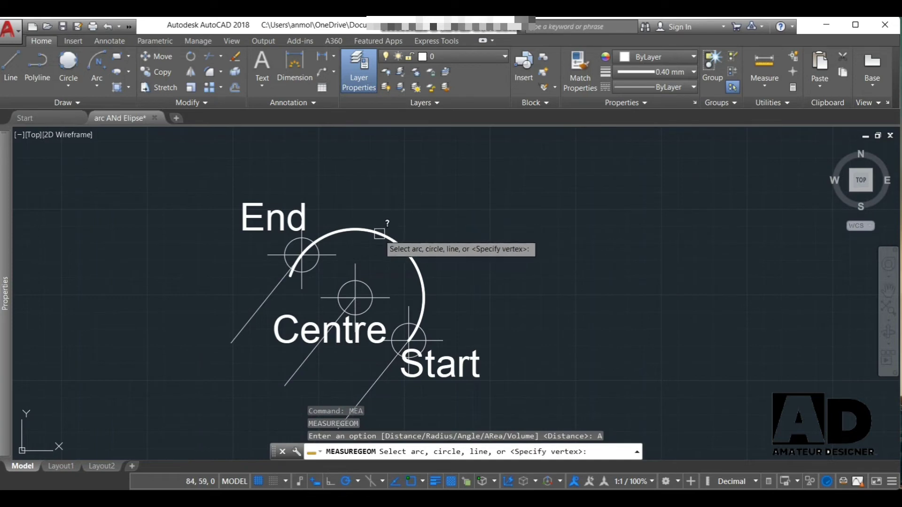
{"action": "left_click", "coordinate": [380, 237]}
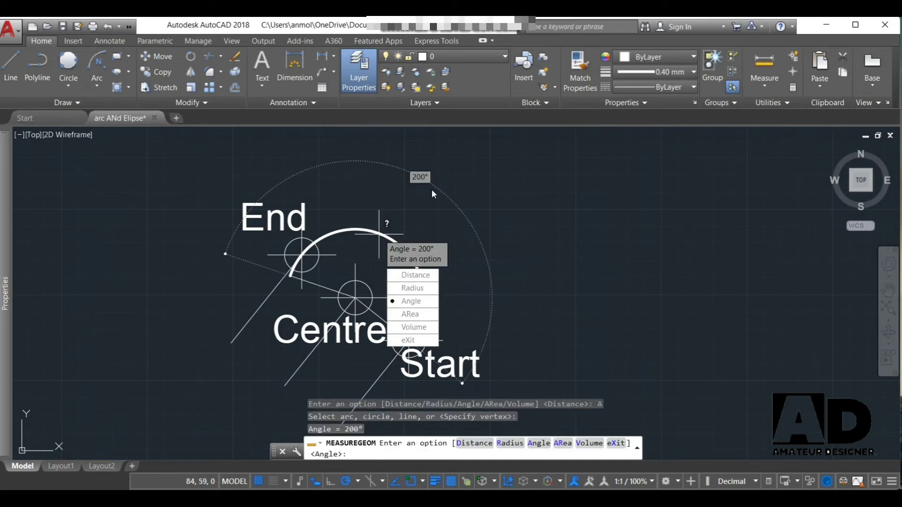
{"action": "key", "text": "Escape"}
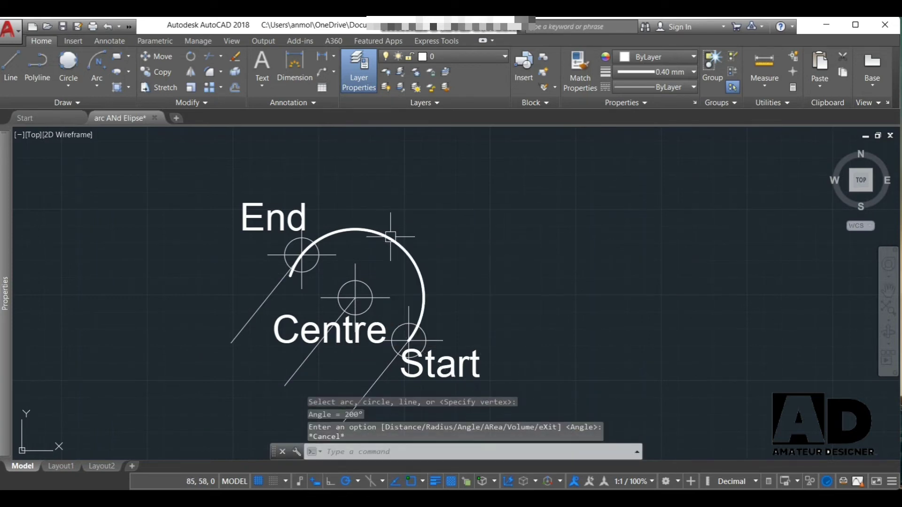
{"action": "left_click", "coordinate": [388, 236]}
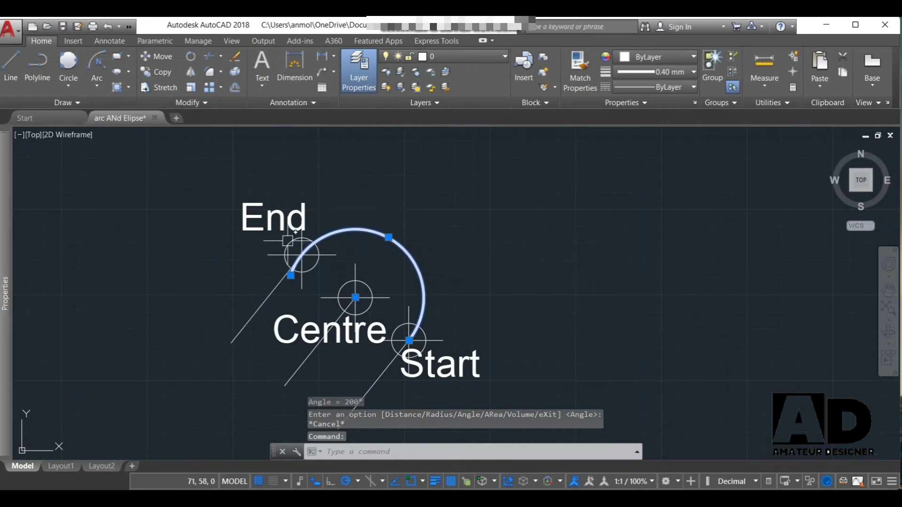
{"action": "key", "text": "Delete"}
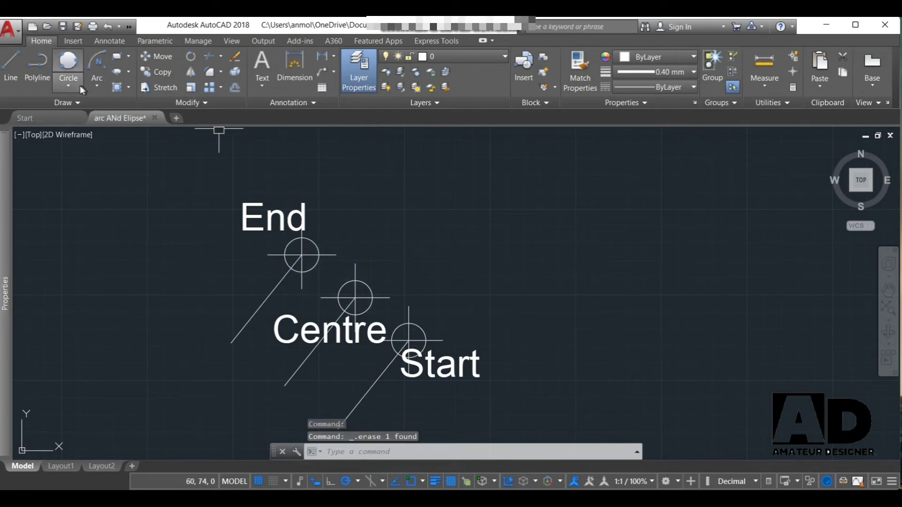
Step: Draw a centre-start-length arc from the Centre and Start marks with chord length 12, then erase it
{"action": "left_click", "coordinate": [76, 85]}
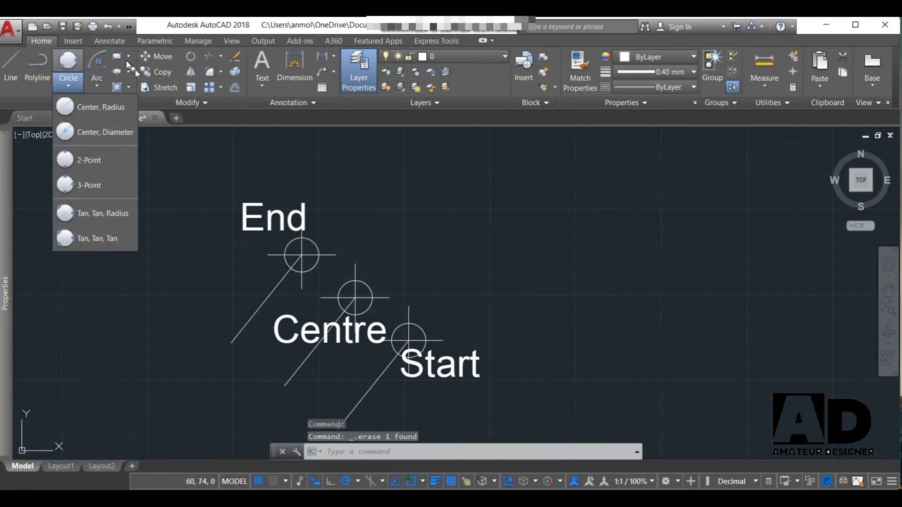
{"action": "left_click", "coordinate": [98, 85]}
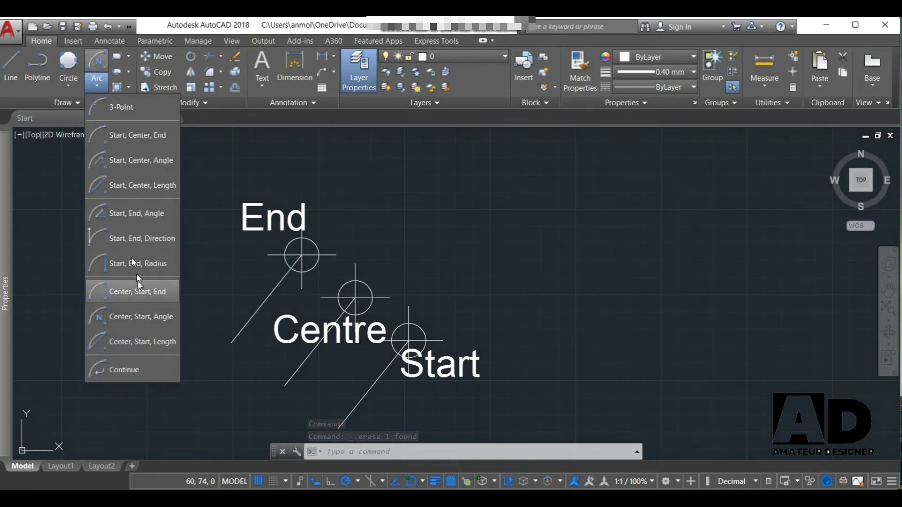
{"action": "left_click", "coordinate": [144, 347]}
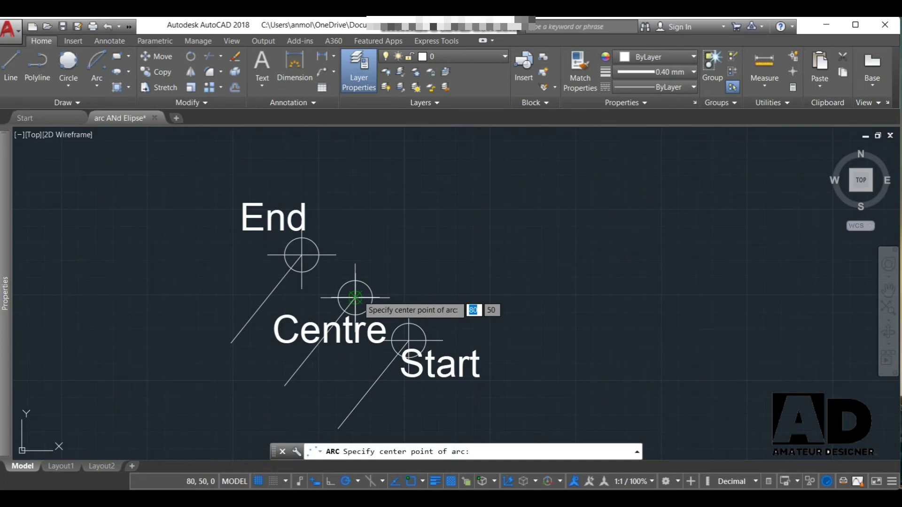
{"action": "left_click", "coordinate": [355, 298]}
{"action": "left_click", "coordinate": [409, 339]}
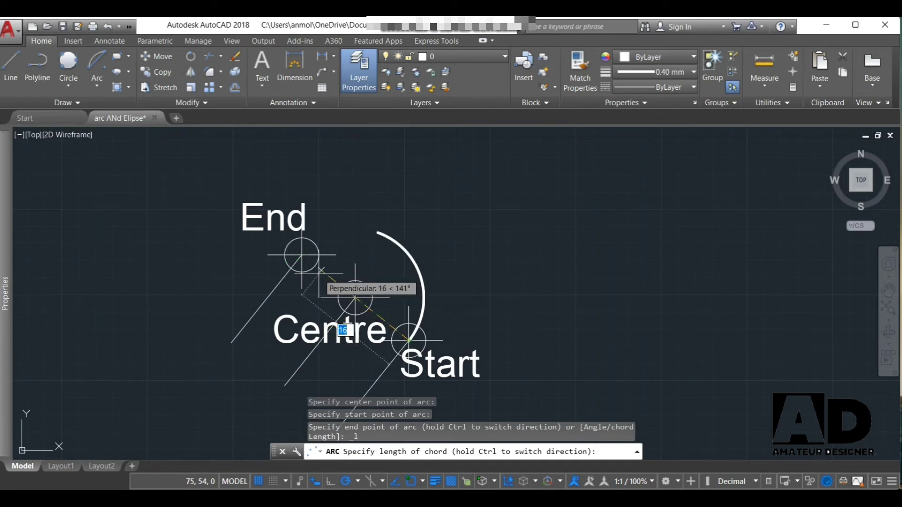
{"action": "type", "text": "1"}
{"action": "key", "text": "Return"}
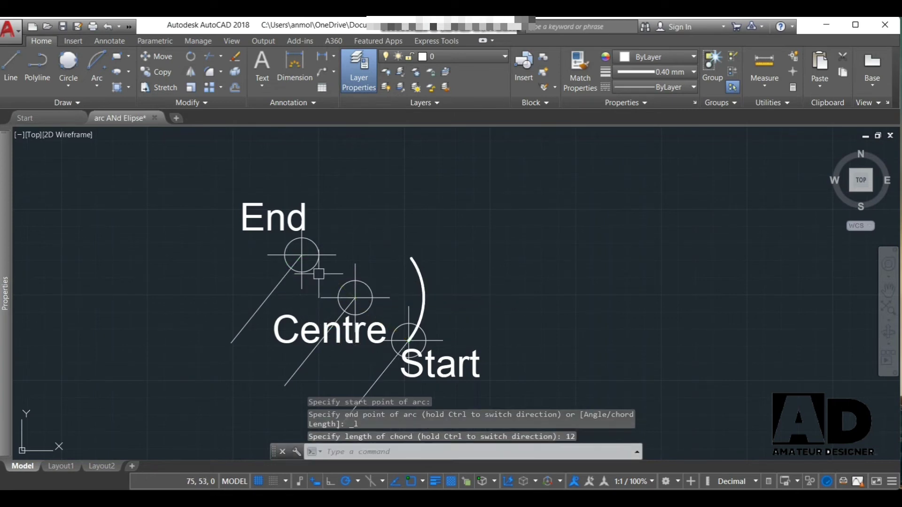
{"action": "left_click", "coordinate": [421, 283]}
{"action": "key", "text": "Delete"}
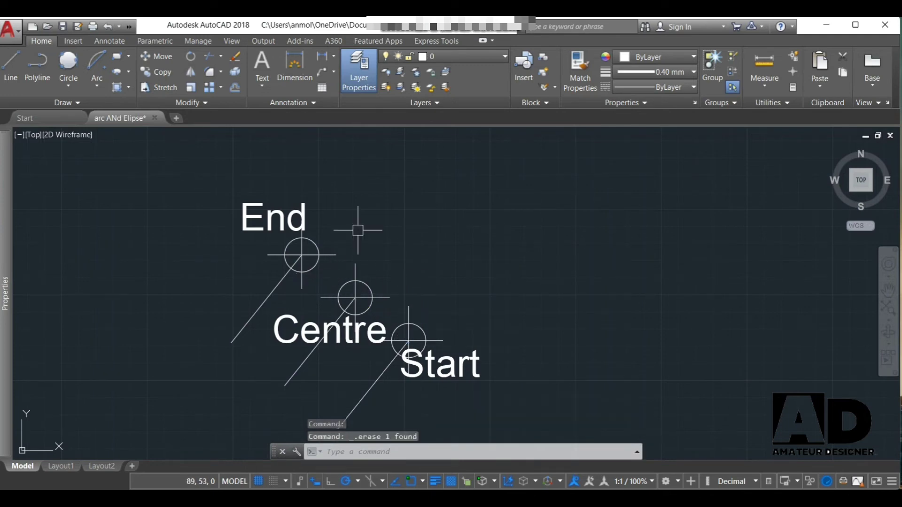
Step: Draw a continued arc from the last endpoint to a picked end point, then window-select and erase it
{"action": "left_click", "coordinate": [97, 83]}
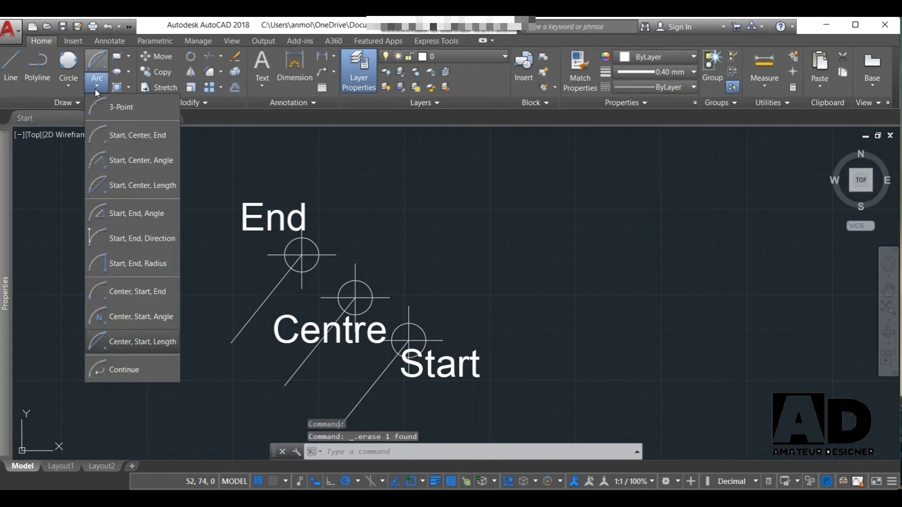
{"action": "left_click", "coordinate": [123, 370]}
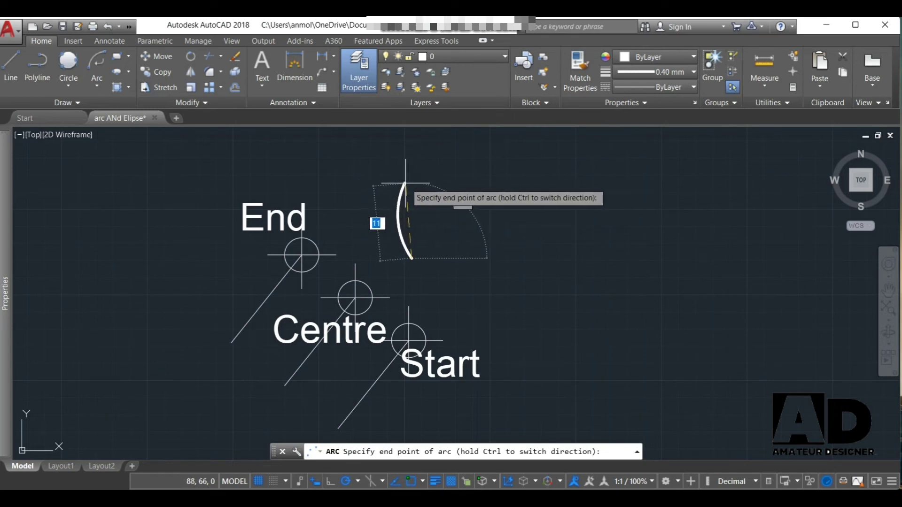
{"action": "left_click", "coordinate": [520, 179]}
{"action": "scroll", "coordinate": [472, 290], "scroll_direction": "down", "scroll_amount": 4}
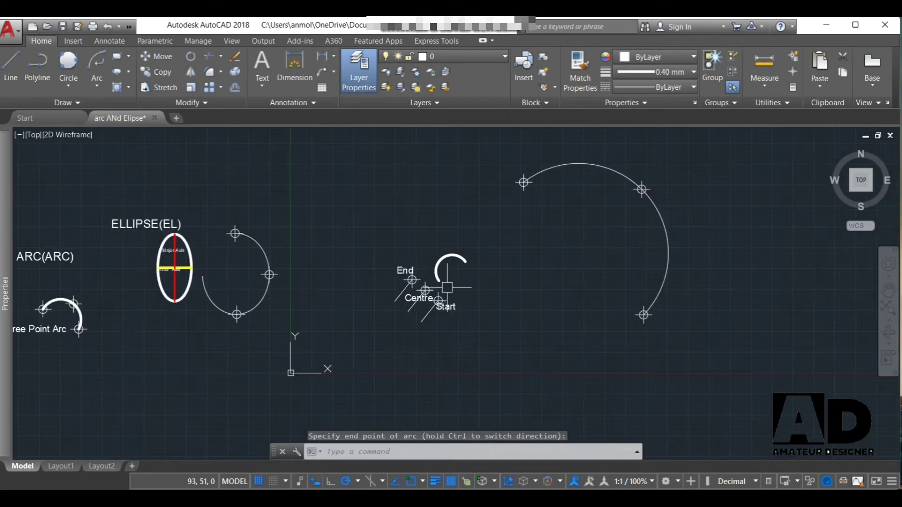
{"action": "scroll", "coordinate": [479, 280], "scroll_direction": "up", "scroll_amount": 2}
{"action": "left_click", "coordinate": [467, 285]}
{"action": "left_click", "coordinate": [353, 223]}
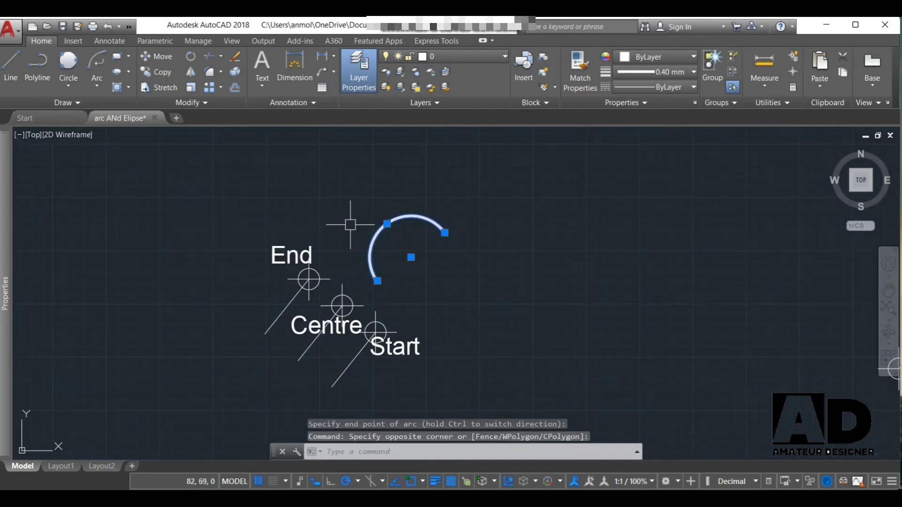
{"action": "scroll", "coordinate": [490, 253], "scroll_direction": "down", "scroll_amount": 3}
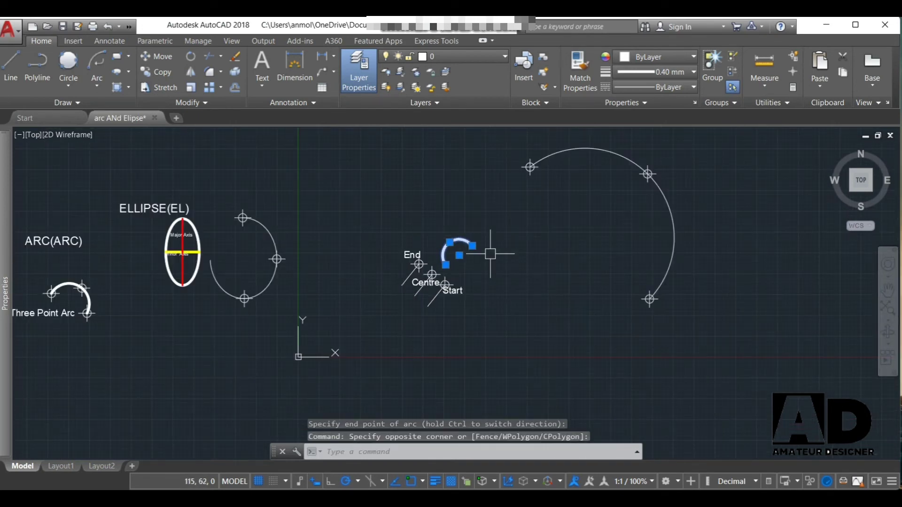
{"action": "key", "text": "Delete"}
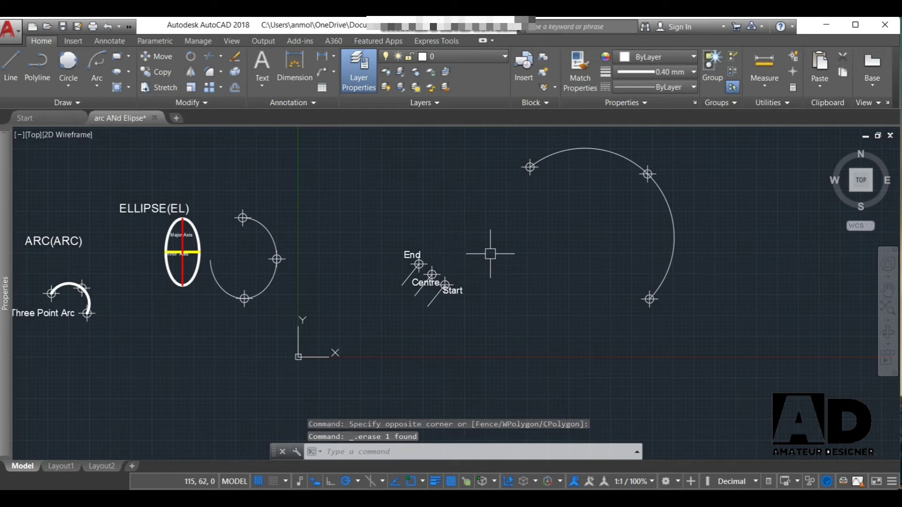
{"action": "scroll", "coordinate": [388, 321], "scroll_direction": "down", "scroll_amount": 2}
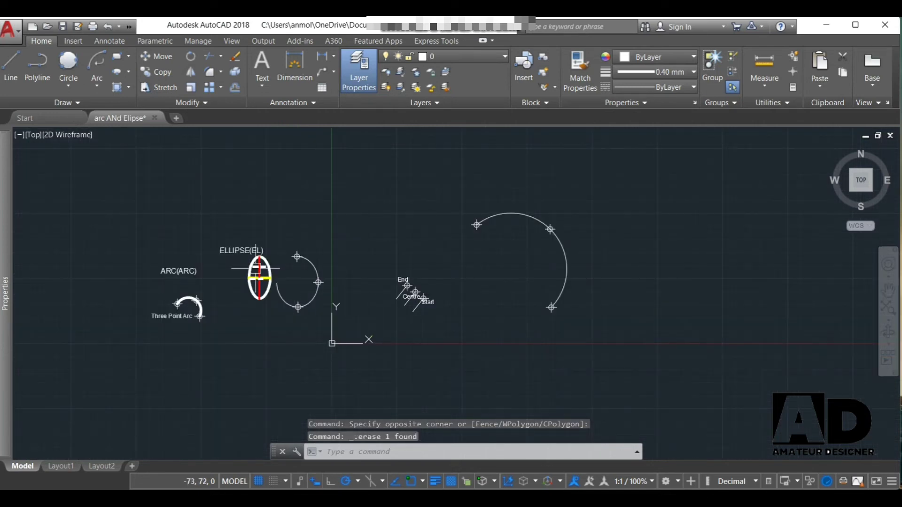
{"action": "scroll", "coordinate": [255, 268], "scroll_direction": "up", "scroll_amount": 4}
{"action": "scroll", "coordinate": [221, 346], "scroll_direction": "up", "scroll_amount": 2}
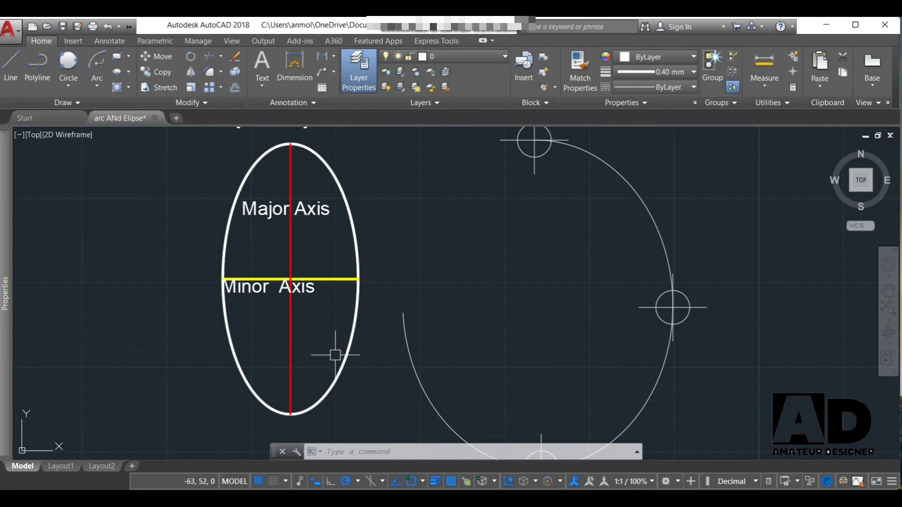
{"action": "scroll", "coordinate": [335, 355], "scroll_direction": "down", "scroll_amount": 2}
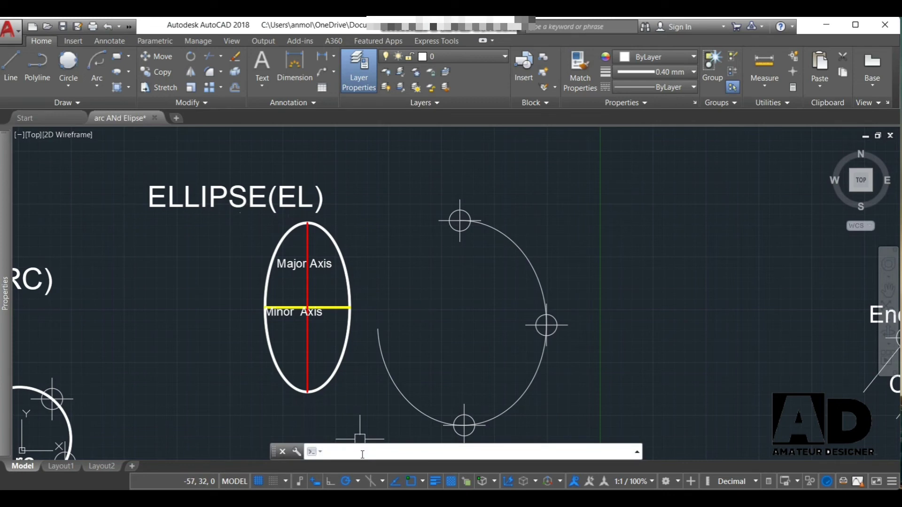
{"action": "type", "text": "El"}
{"action": "key", "text": "Return"}
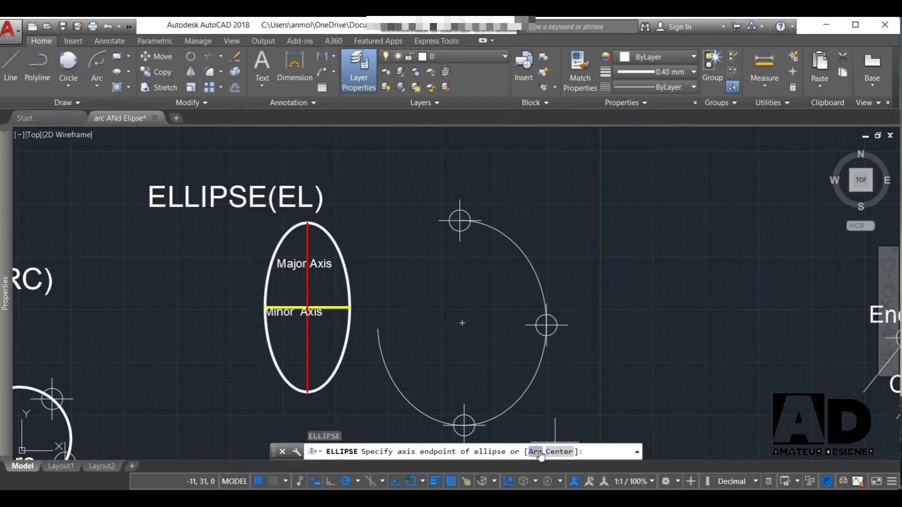
{"action": "left_click", "coordinate": [535, 452]}
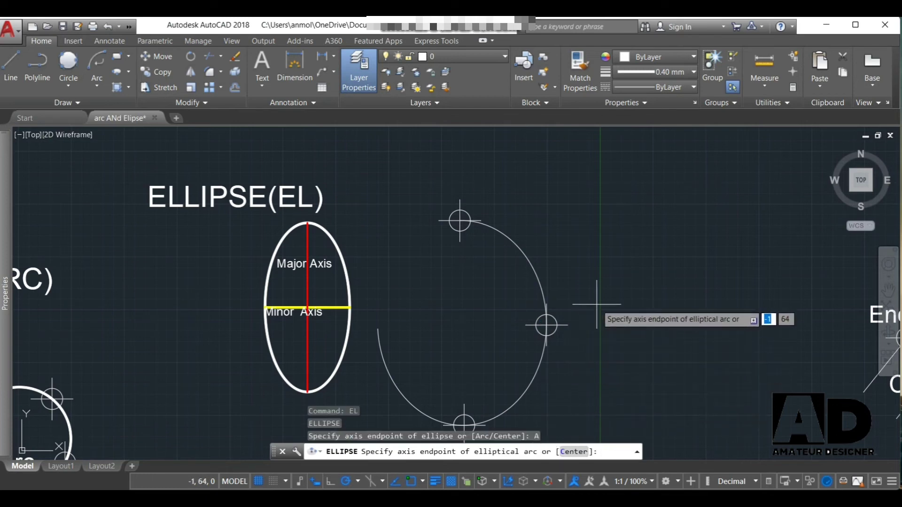
{"action": "scroll", "coordinate": [512, 299], "scroll_direction": "down", "scroll_amount": 2}
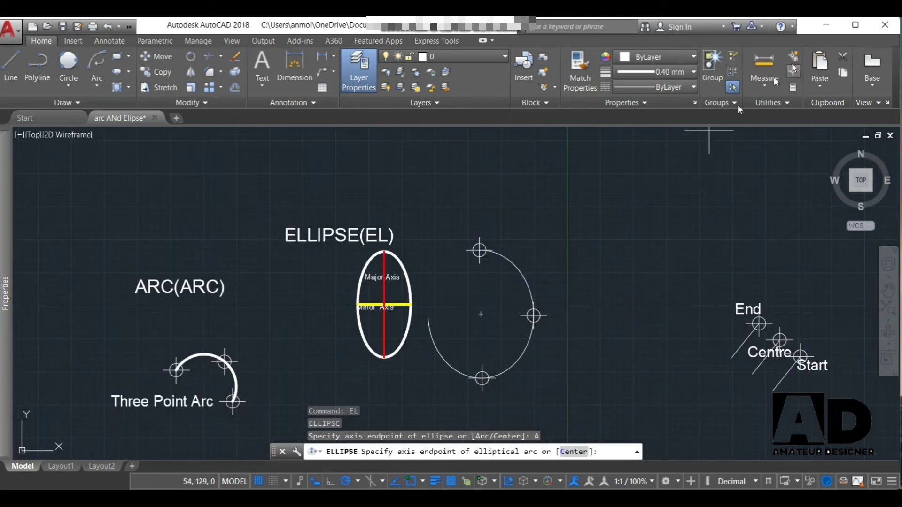
{"action": "key", "text": "Escape"}
{"action": "key", "text": "Delete"}
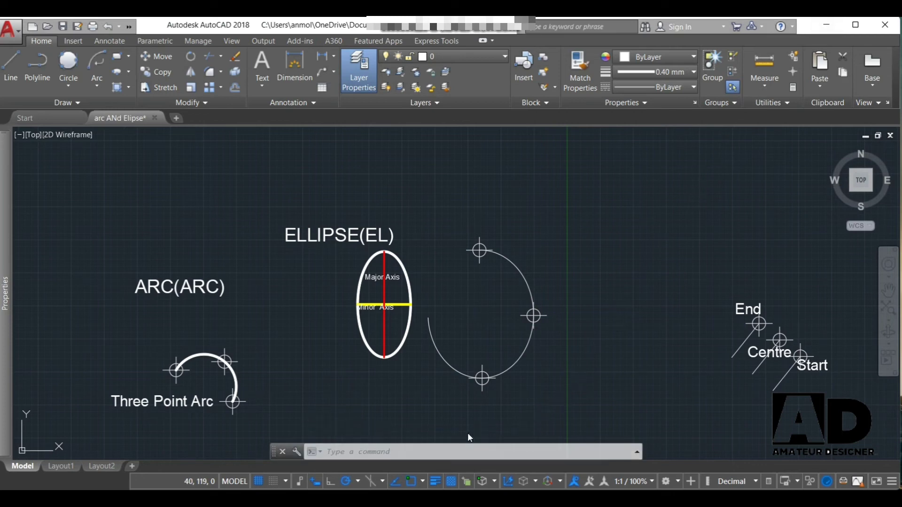
{"action": "left_click", "coordinate": [444, 454]}
{"action": "type", "text": "E"}
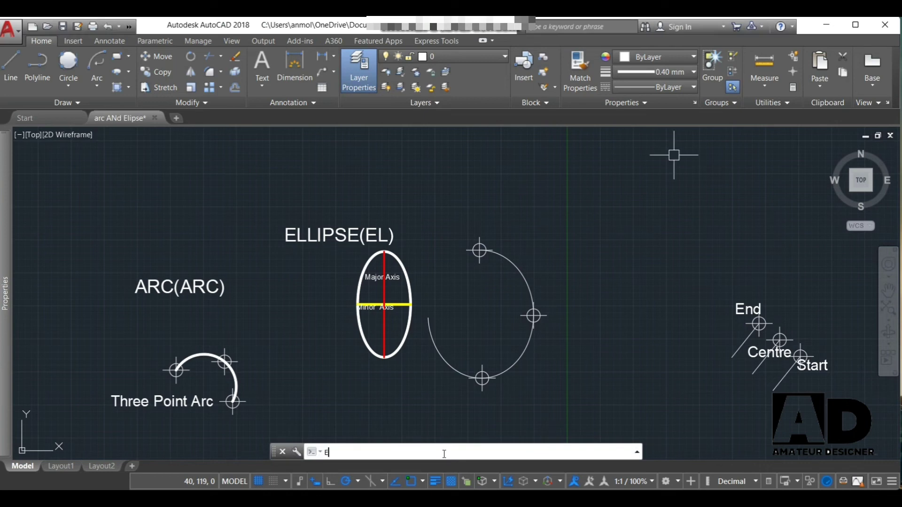
{"action": "type", "text": "L"}
{"action": "key", "text": "Return"}
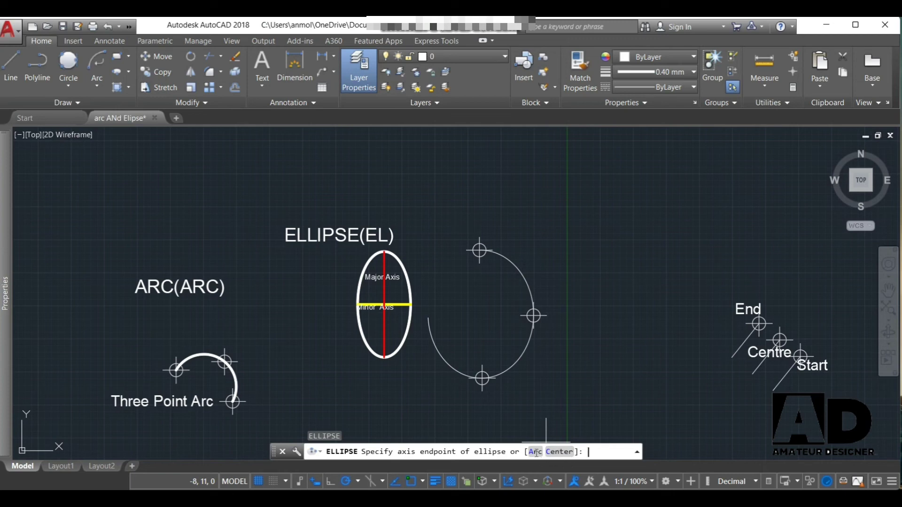
{"action": "left_click", "coordinate": [536, 452]}
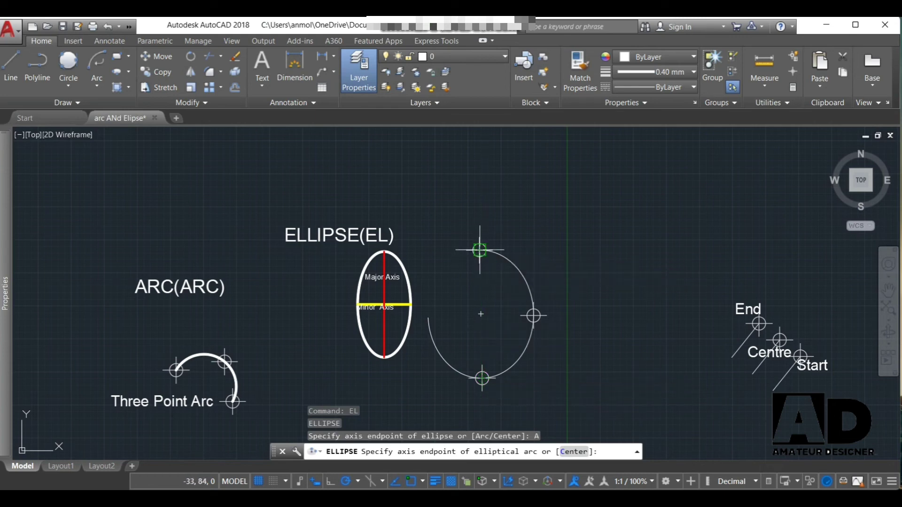
{"action": "left_click", "coordinate": [480, 251]}
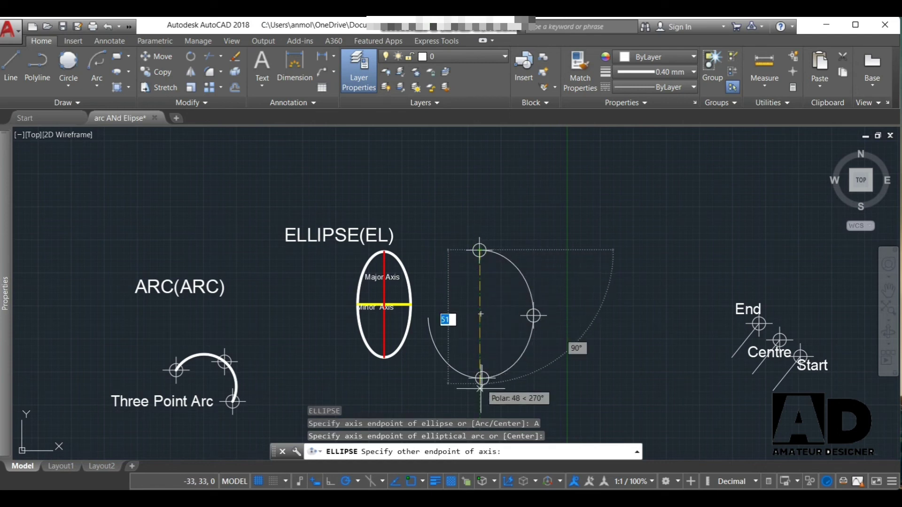
{"action": "left_click", "coordinate": [482, 378]}
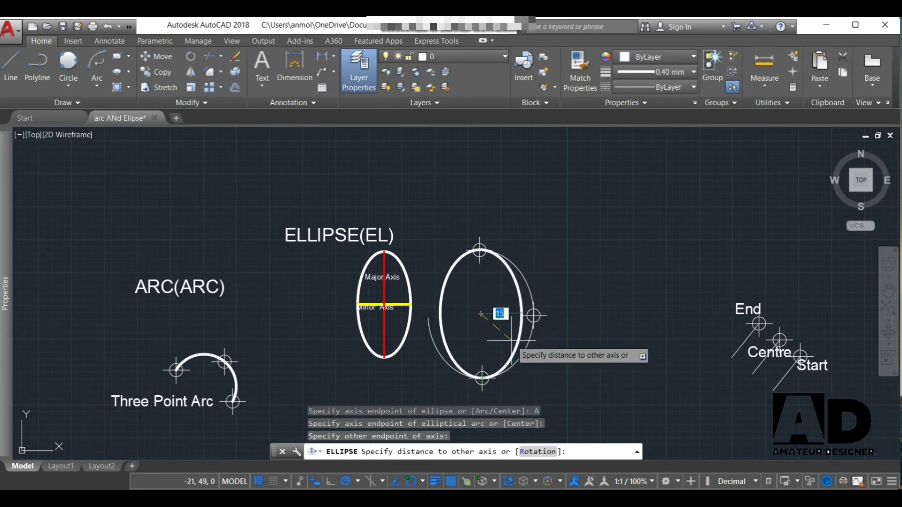
{"action": "left_click", "coordinate": [533, 315]}
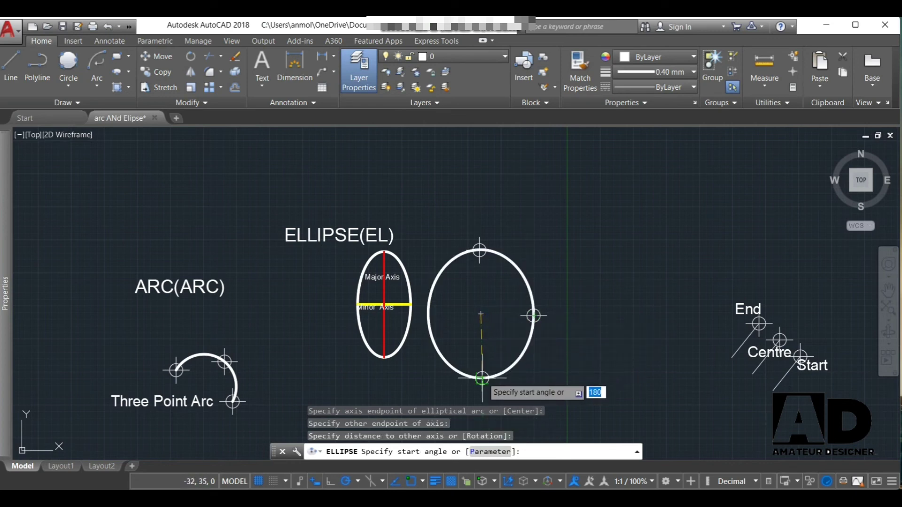
{"action": "left_click", "coordinate": [482, 378]}
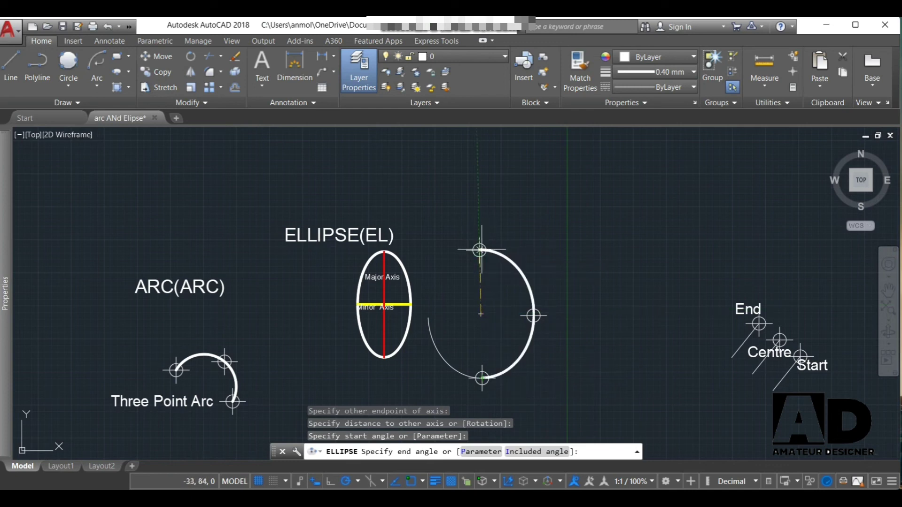
{"action": "left_click", "coordinate": [480, 250]}
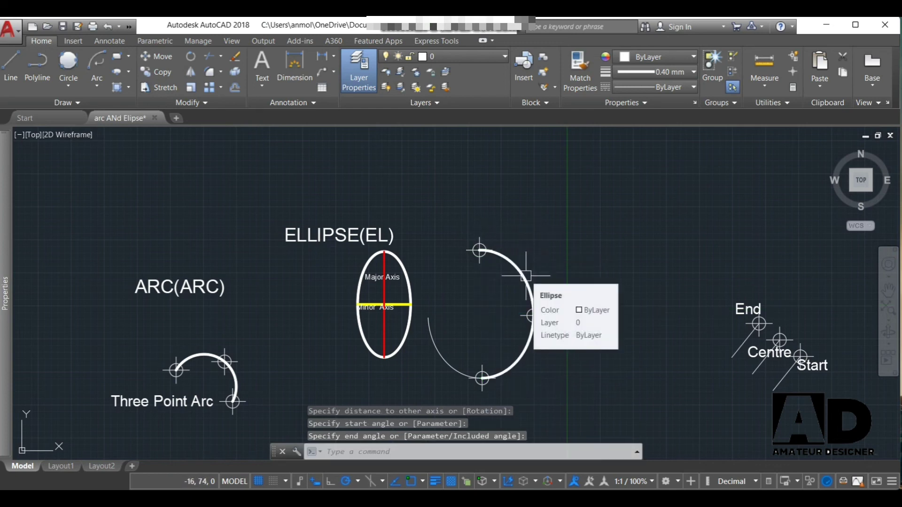
{"action": "left_click", "coordinate": [525, 276]}
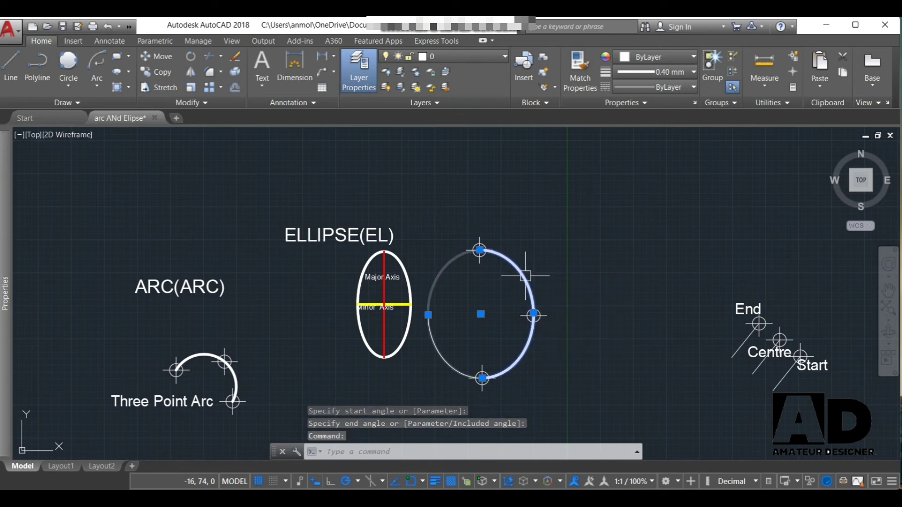
{"action": "key", "text": "Delete"}
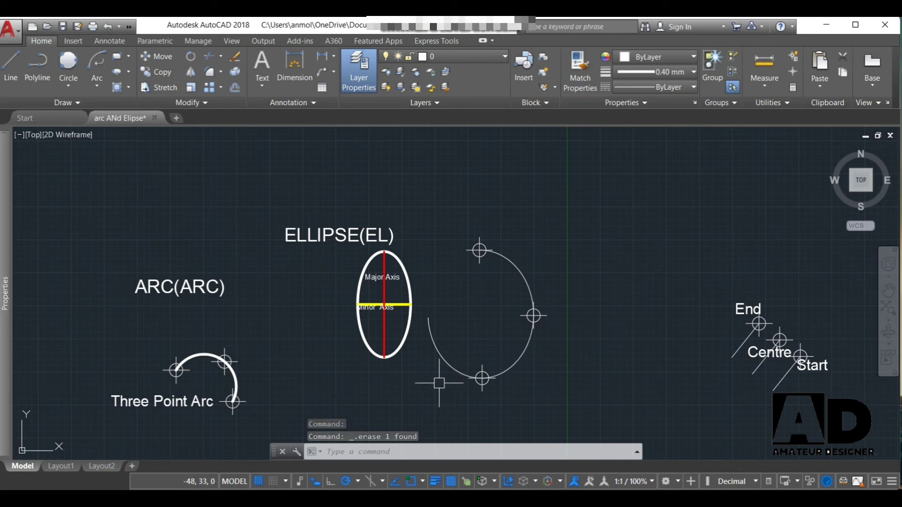
Step: Start a centre-based ellipse with EL, placing its centre in empty space above the references
{"action": "type", "text": "el"}
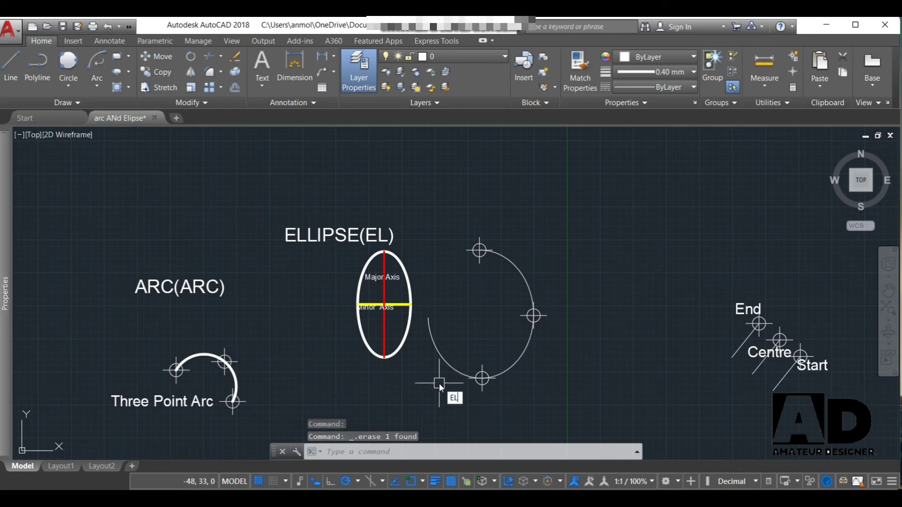
{"action": "key", "text": "Return"}
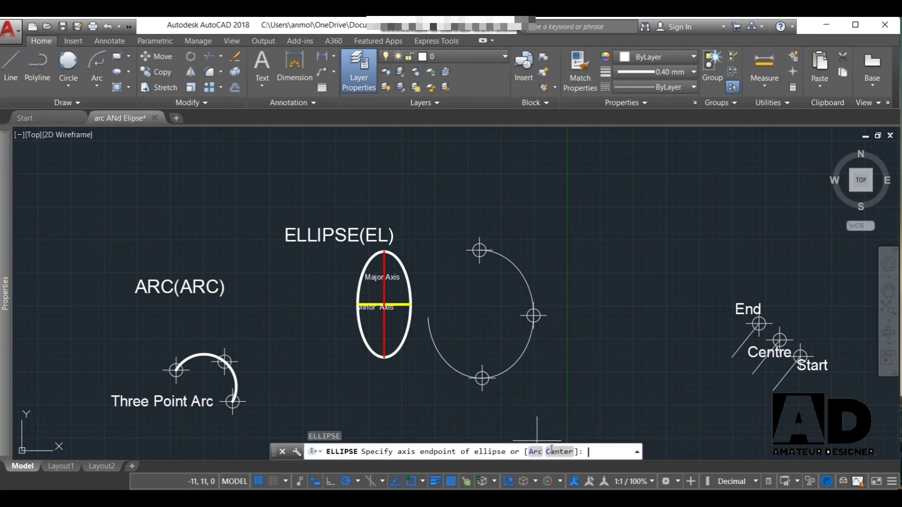
{"action": "left_click", "coordinate": [551, 450]}
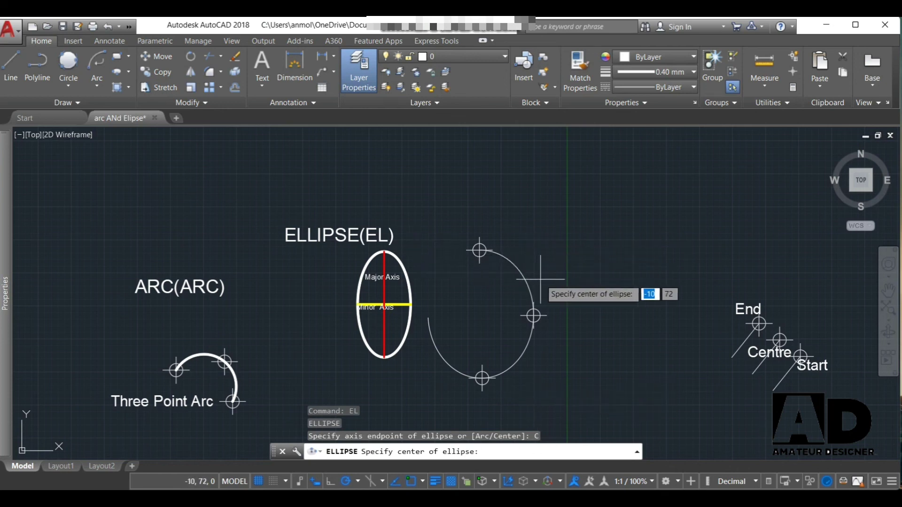
{"action": "scroll", "coordinate": [548, 278], "scroll_direction": "down", "scroll_amount": 4}
{"action": "scroll", "coordinate": [589, 274], "scroll_direction": "up", "scroll_amount": 3}
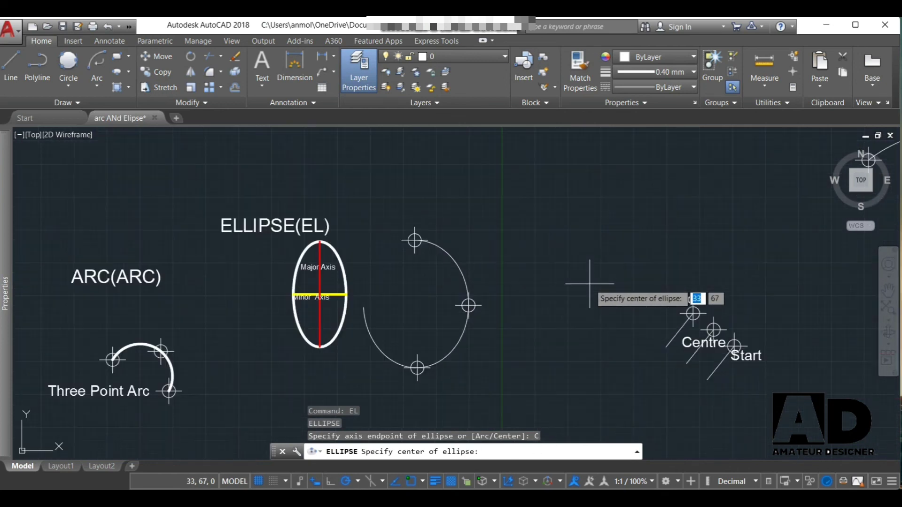
{"action": "scroll", "coordinate": [413, 314], "scroll_direction": "down", "scroll_amount": 6}
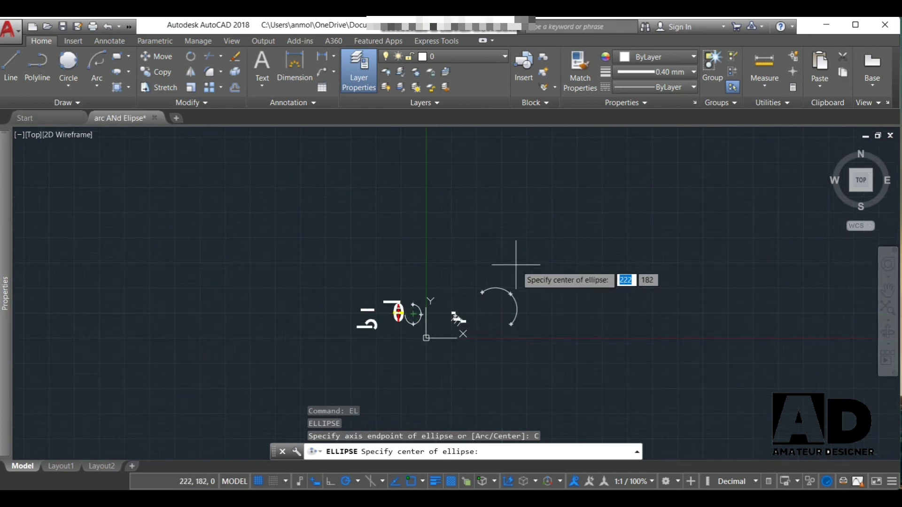
{"action": "scroll", "coordinate": [535, 255], "scroll_direction": "up", "scroll_amount": 3}
{"action": "left_click", "coordinate": [341, 237]}
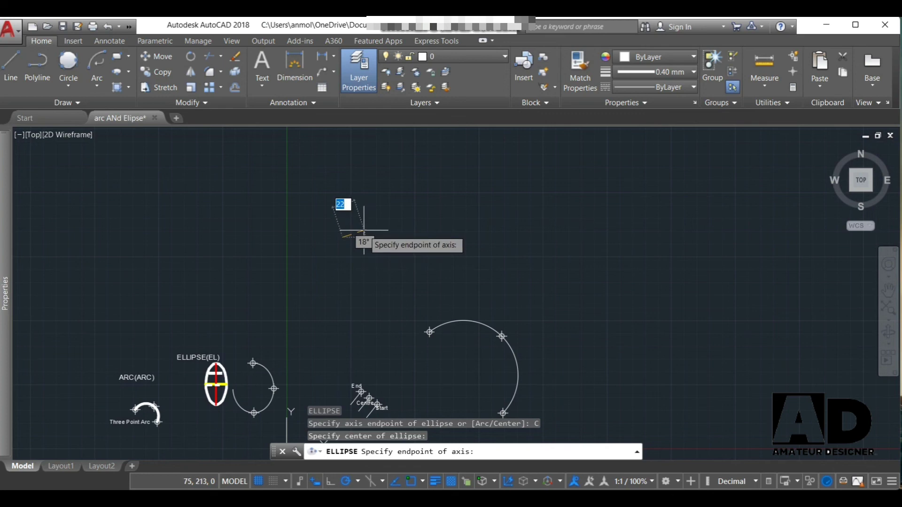
{"action": "scroll", "coordinate": [366, 230], "scroll_direction": "up", "scroll_amount": 2}
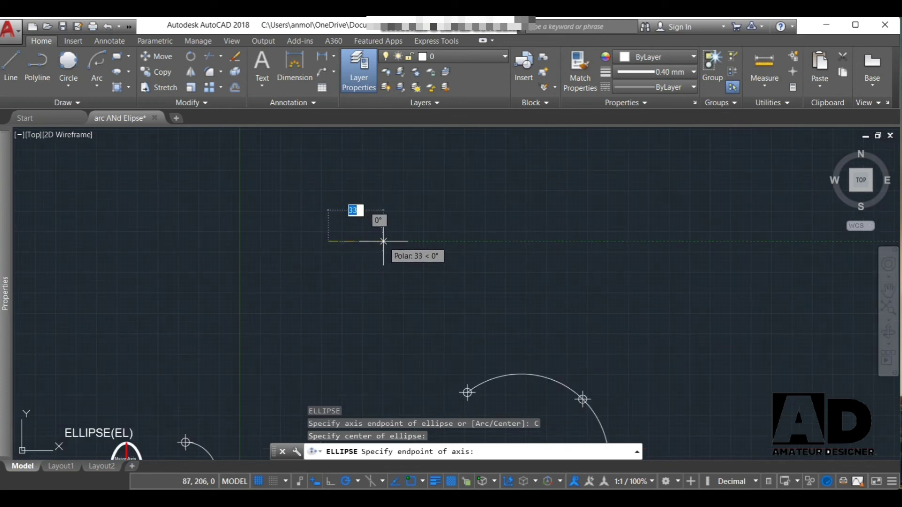
Step: Give the ellipse an axis endpoint distance of 20 and other-axis distance of 50
{"action": "type", "text": "20"}
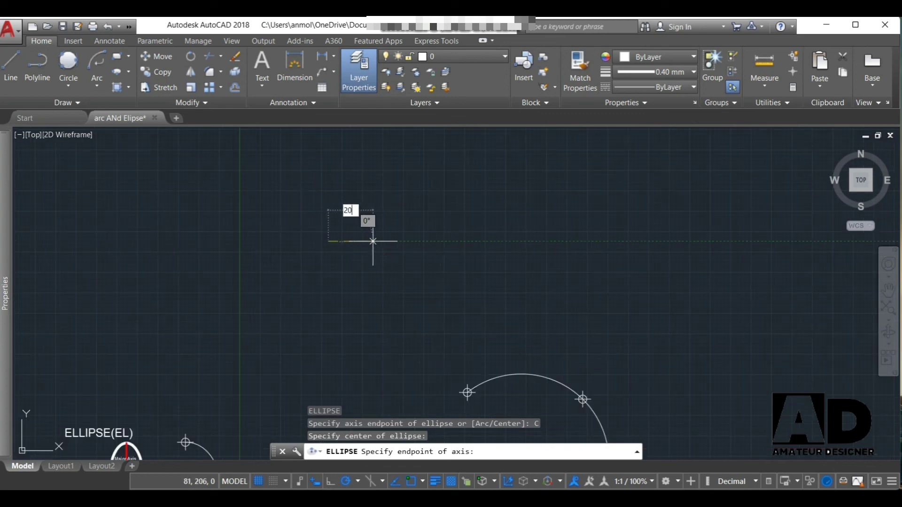
{"action": "key", "text": "Return"}
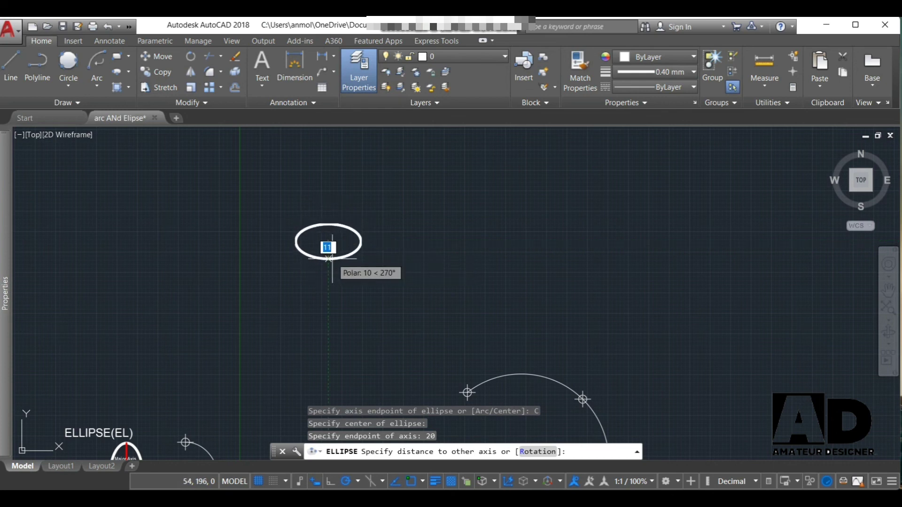
{"action": "scroll", "coordinate": [328, 296], "scroll_direction": "up", "scroll_amount": 2}
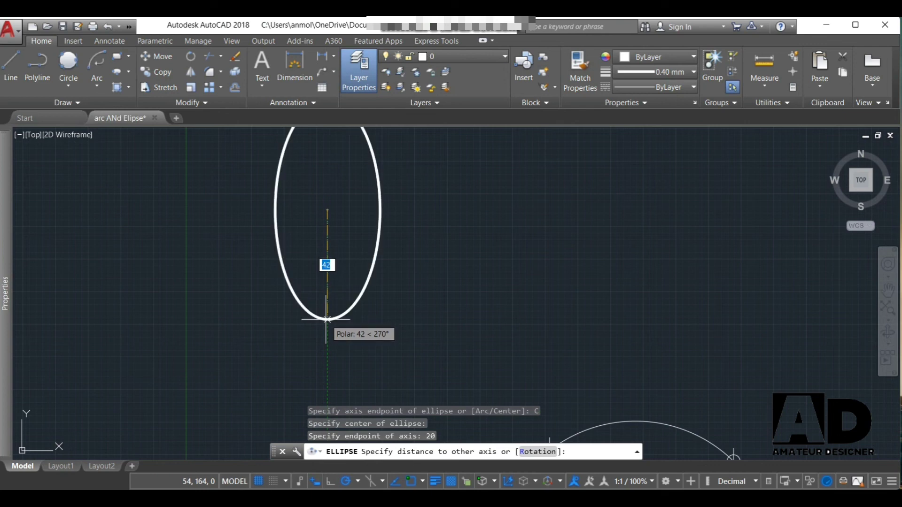
{"action": "type", "text": "50"}
{"action": "key", "text": "Return"}
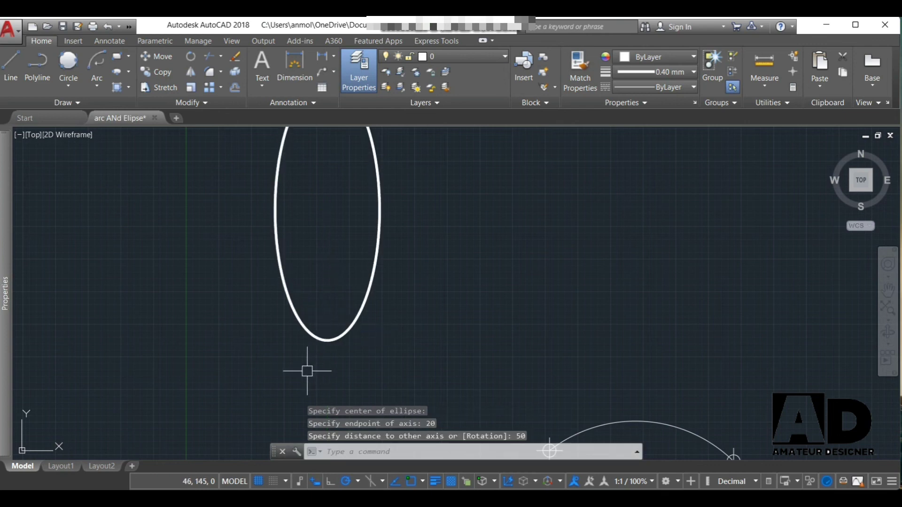
{"action": "scroll", "coordinate": [306, 367], "scroll_direction": "down", "scroll_amount": 3}
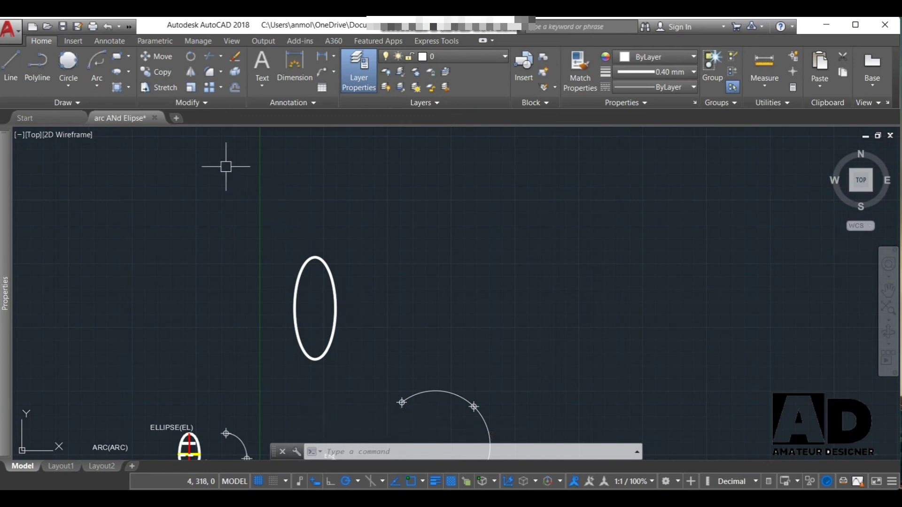
{"action": "left_click", "coordinate": [128, 73]}
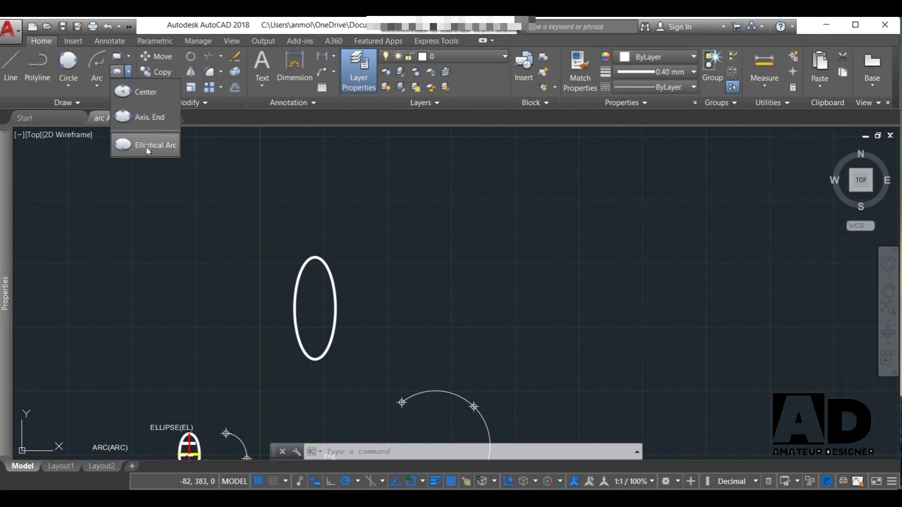
{"action": "scroll", "coordinate": [352, 277], "scroll_direction": "down", "scroll_amount": 3}
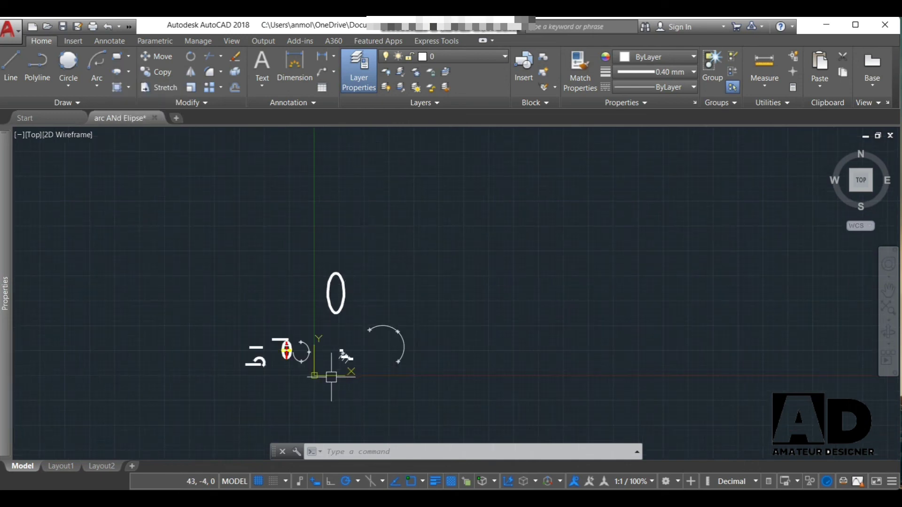
{"action": "scroll", "coordinate": [331, 377], "scroll_direction": "up", "scroll_amount": 2}
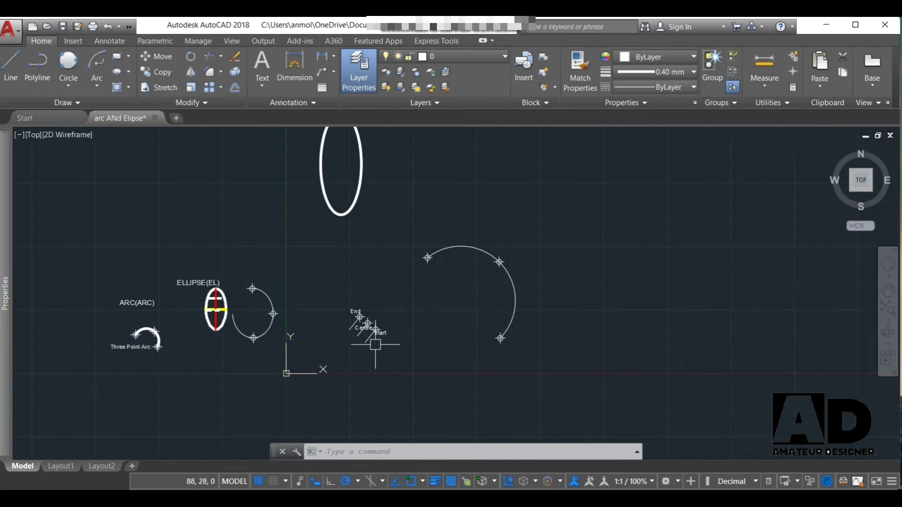